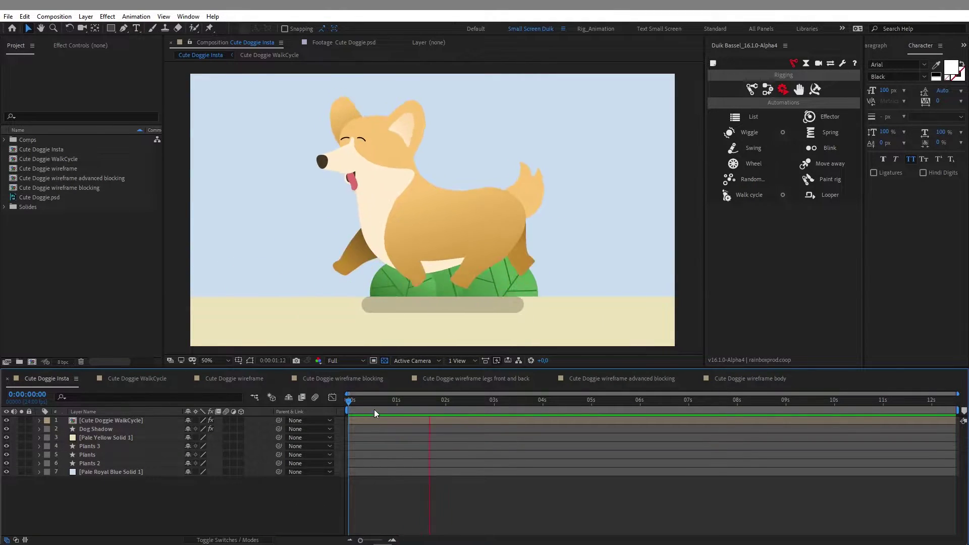
Stop the corgi preview and open the Cute Doggie WalkCycle composition with a larger viewer
{"action": "key", "text": "space"}
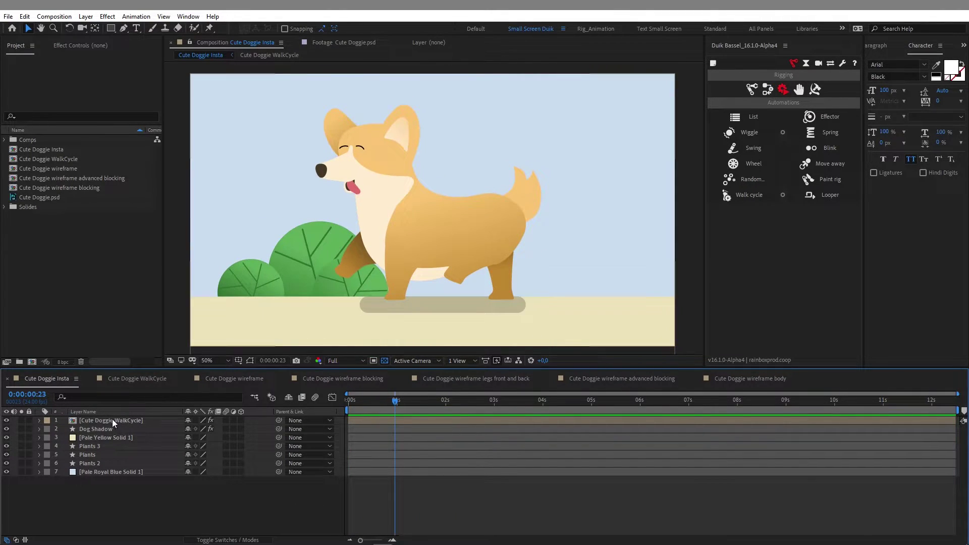
{"action": "double_click", "coordinate": [125, 420]}
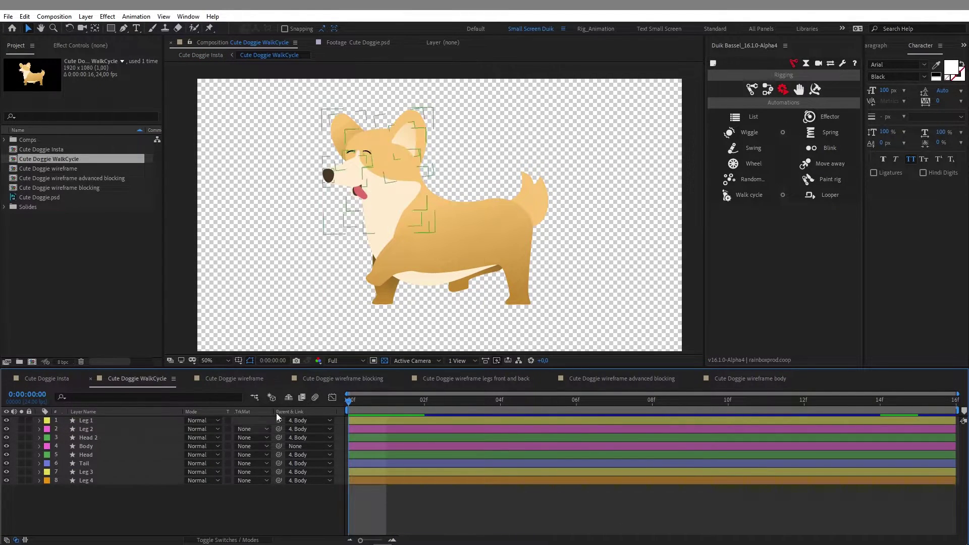
{"action": "left_click_drag", "start_coordinate": [365, 367], "coordinate": [371, 337]}
Reveal Leg 1's keyframed properties, select its Path keyframes, and play the walk cycle
{"action": "key", "text": "v"}
{"action": "left_click", "coordinate": [208, 487]}
{"action": "key", "text": "ctrl+a"}
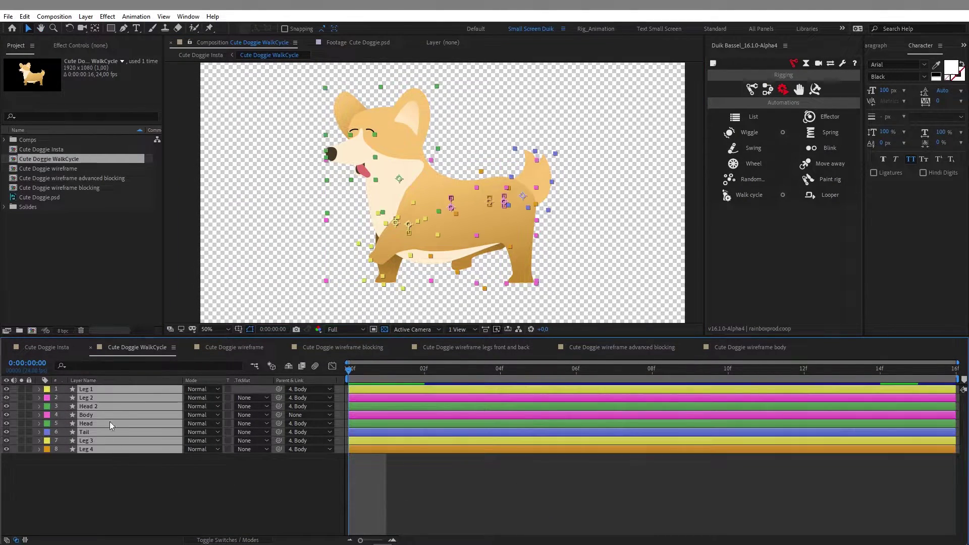
{"action": "left_click", "coordinate": [135, 486]}
{"action": "left_click", "coordinate": [147, 391]}
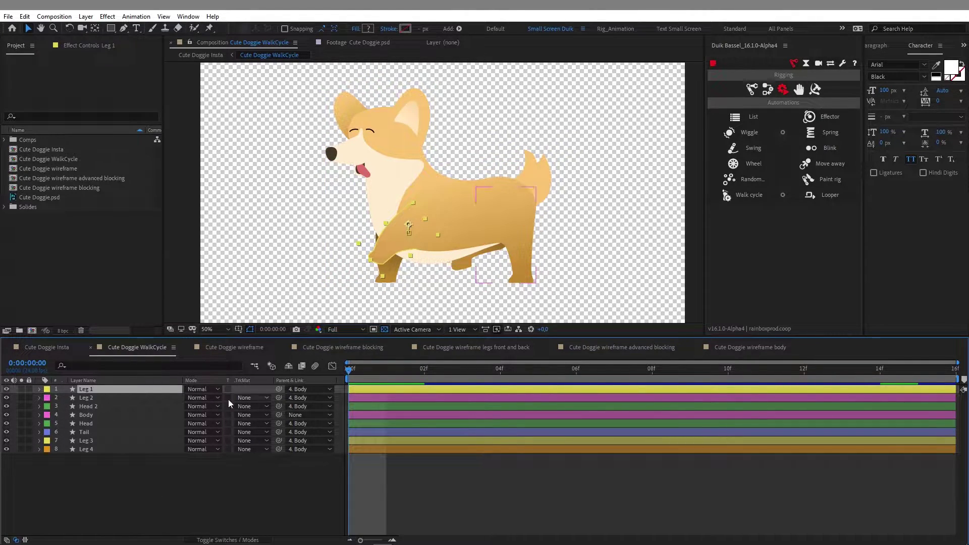
{"action": "key", "text": "u"}
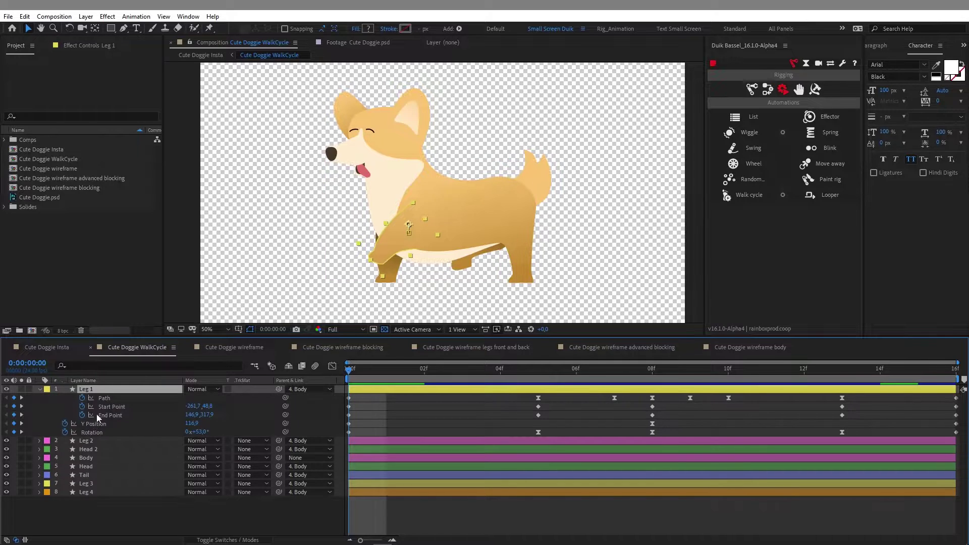
{"action": "left_click", "coordinate": [121, 398]}
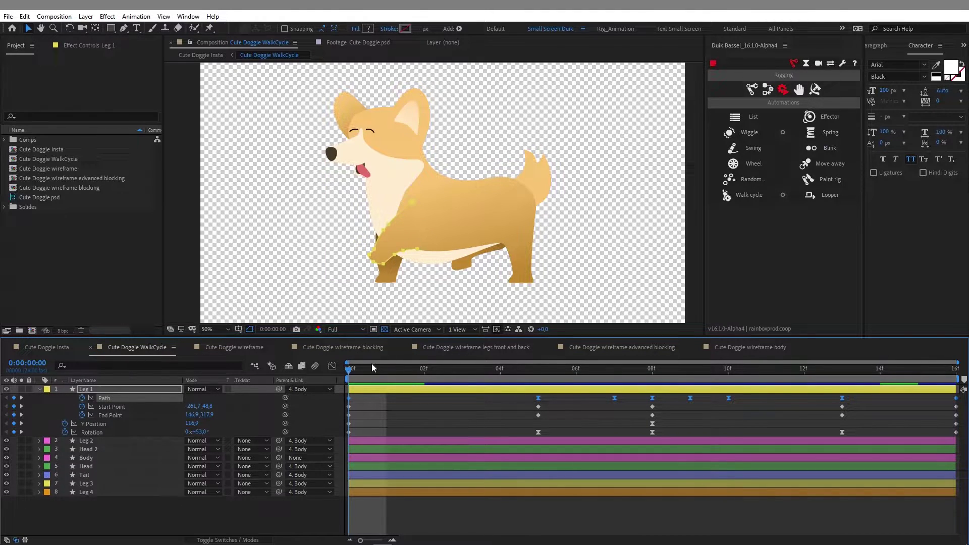
{"action": "key", "text": "space"}
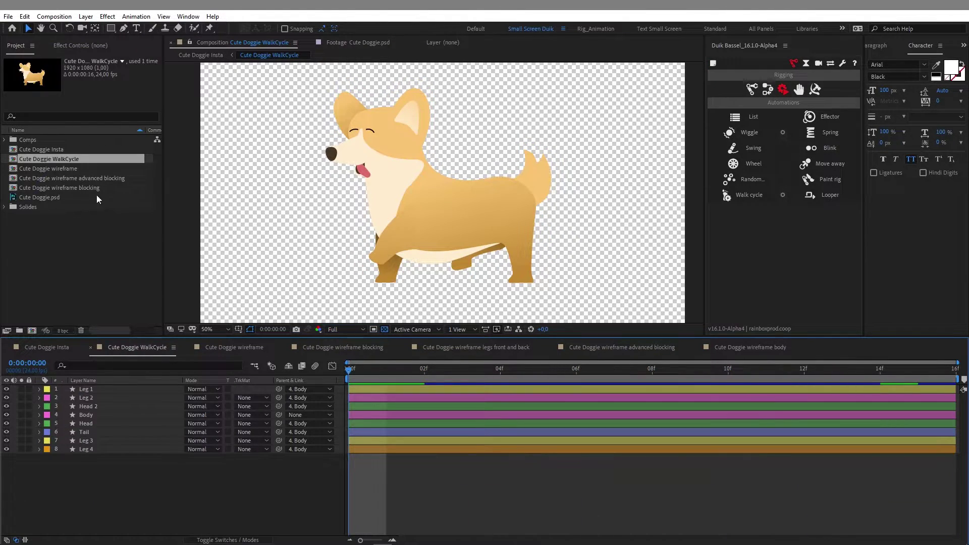
Open the Cute Doggie sketch, draw a small snout shape, and set Fill to None with a 4 px stroke
{"action": "left_click", "coordinate": [76, 198]}
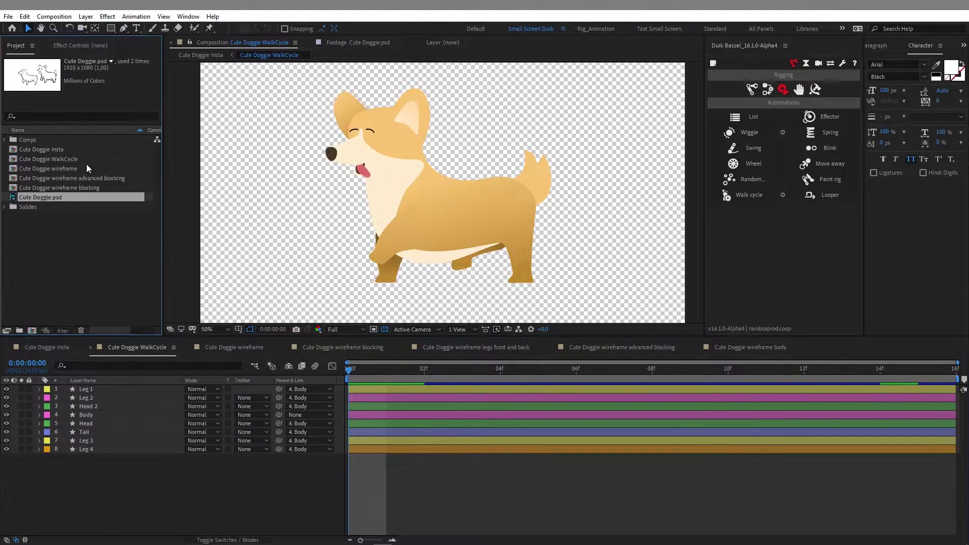
{"action": "double_click", "coordinate": [73, 200]}
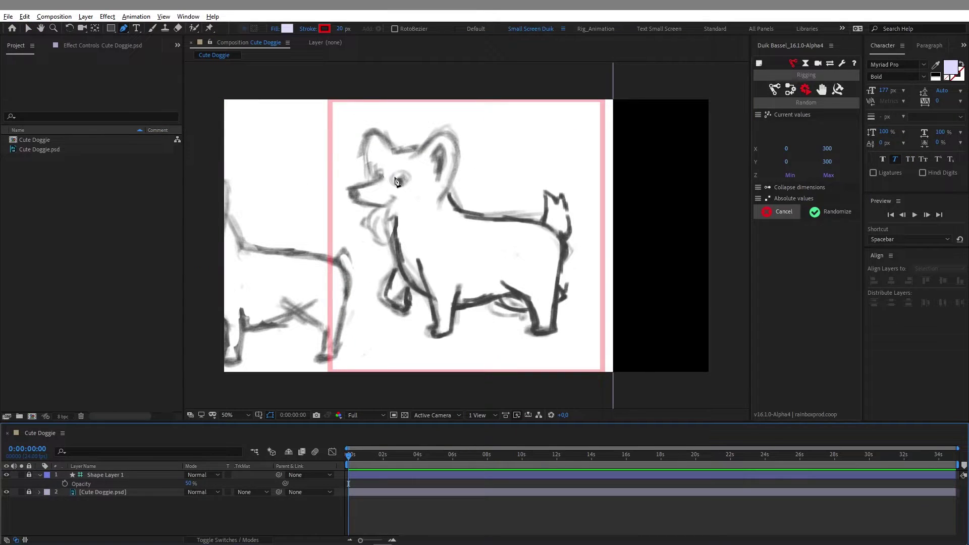
{"action": "left_click", "coordinate": [351, 190]}
{"action": "left_click", "coordinate": [379, 206]}
{"action": "mouse_move", "coordinate": [385, 175]}
{"action": "left_mouse_down"}
{"action": "mouse_move", "coordinate": [394, 170]}
{"action": "mouse_move", "coordinate": [396, 195]}
{"action": "left_mouse_up"}
{"action": "left_click", "coordinate": [385, 175]}
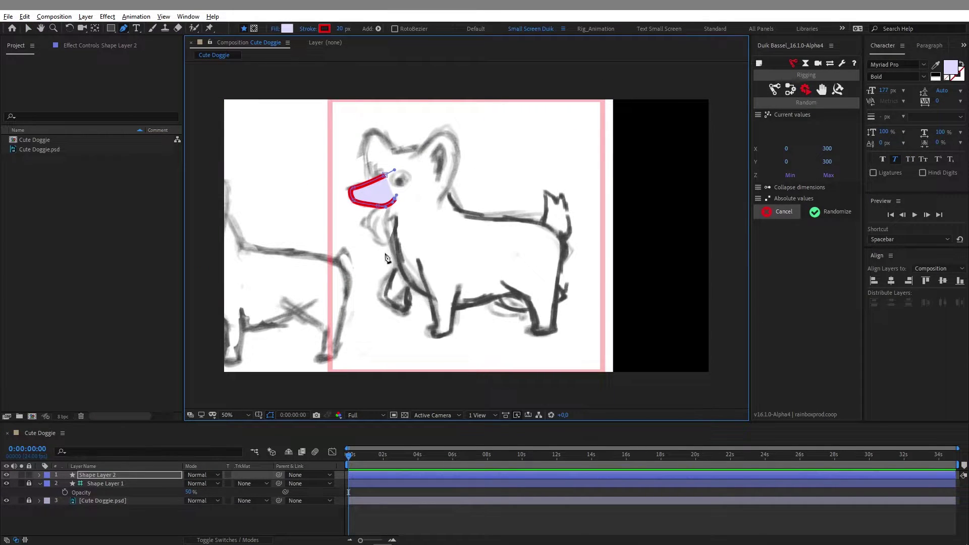
{"action": "left_click", "coordinate": [277, 30]}
{"action": "left_click_drag", "start_coordinate": [339, 29], "coordinate": [333, 29]}
Trace the outline from the snout over the head, down the neck and along the back
{"action": "left_click_drag", "start_coordinate": [376, 185], "coordinate": [375, 176]}
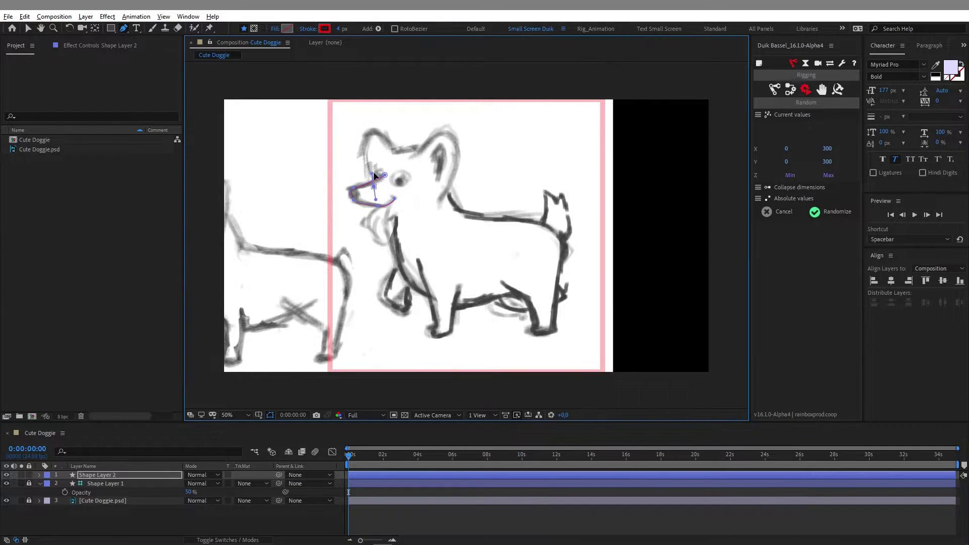
{"action": "left_click_drag", "start_coordinate": [410, 147], "coordinate": [429, 150]}
{"action": "left_click", "coordinate": [441, 157]}
{"action": "left_click_drag", "start_coordinate": [455, 206], "coordinate": [463, 216]}
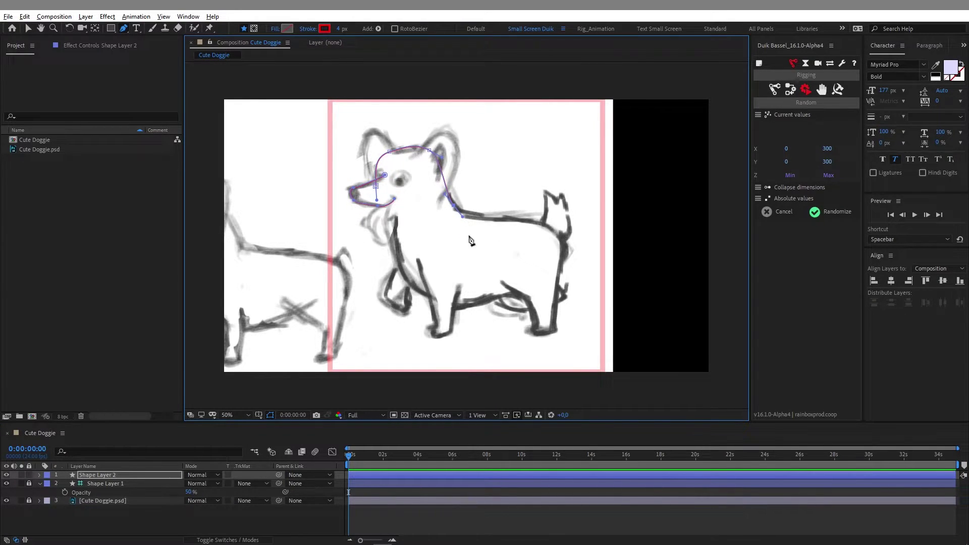
{"action": "left_click", "coordinate": [519, 220]}
{"action": "left_click", "coordinate": [556, 232]}
Continue the outline down the rump, under the belly and up the chest, closing at the snout
{"action": "left_click", "coordinate": [550, 273]}
{"action": "left_click", "coordinate": [533, 288]}
{"action": "left_click_drag", "start_coordinate": [512, 291], "coordinate": [492, 301]}
{"action": "left_click", "coordinate": [448, 305]}
{"action": "left_click", "coordinate": [399, 261]}
{"action": "left_click", "coordinate": [377, 186]}
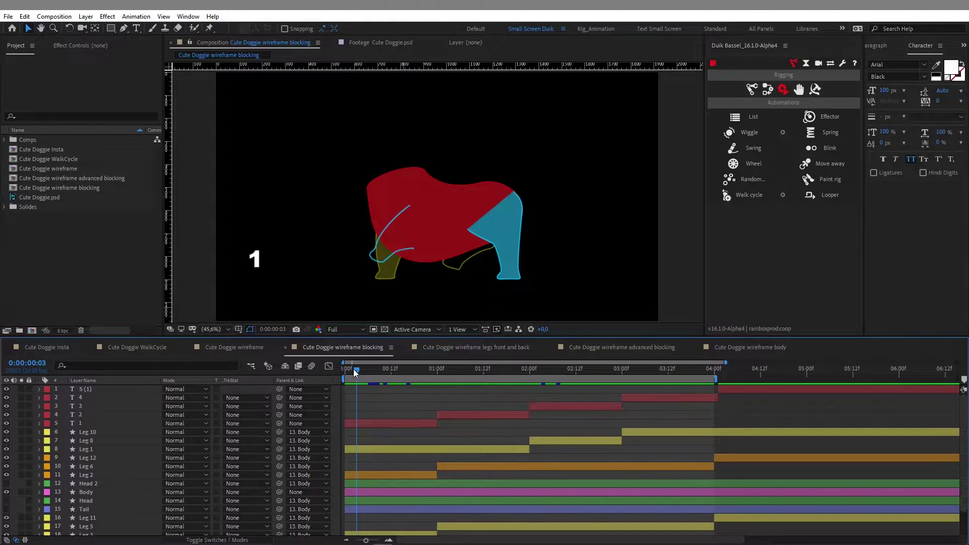
At the first frame, turn off visibility for the six layers Leg 11 through Leg 4
{"action": "left_click_drag", "start_coordinate": [355, 373], "coordinate": [327, 376]}
{"action": "scroll", "coordinate": [134, 454], "scroll_direction": "down", "scroll_amount": 2}
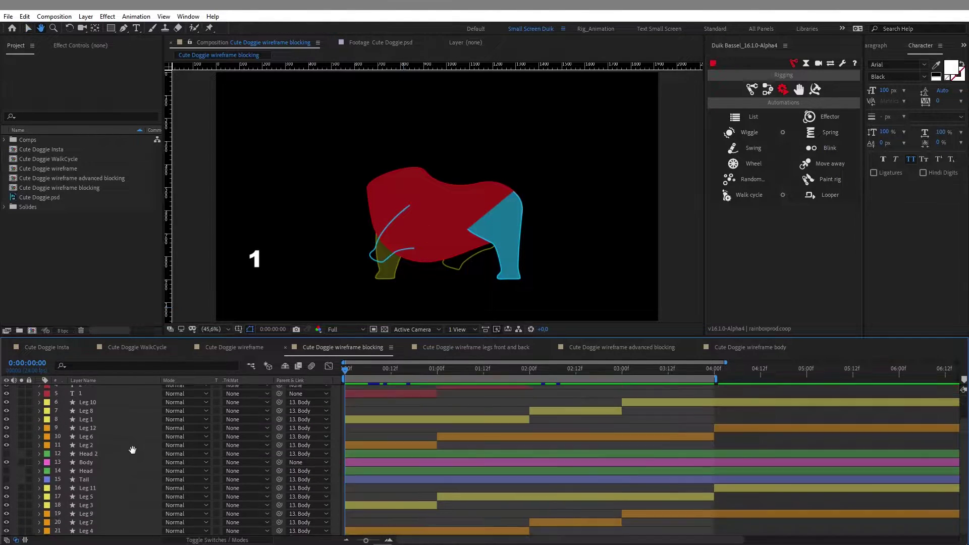
{"action": "left_click", "coordinate": [99, 530]}
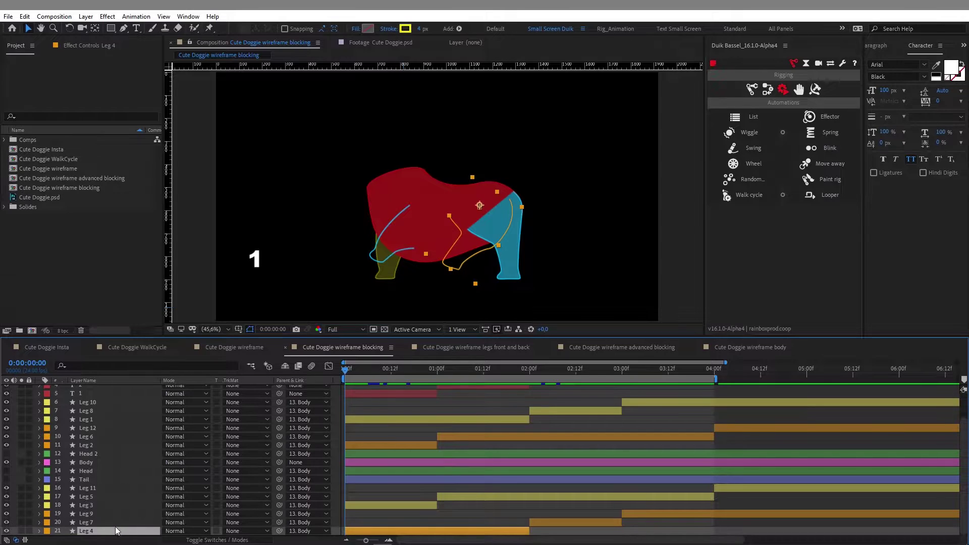
{"action": "left_click", "coordinate": [98, 488], "text": "shift"}
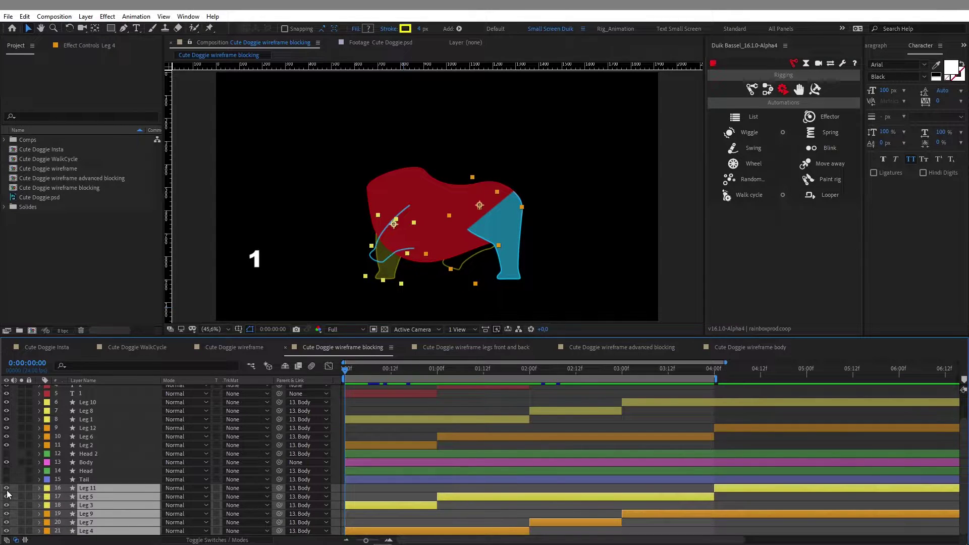
{"action": "left_click_drag", "start_coordinate": [7, 491], "coordinate": [7, 531]}
{"action": "left_click", "coordinate": [408, 440]}
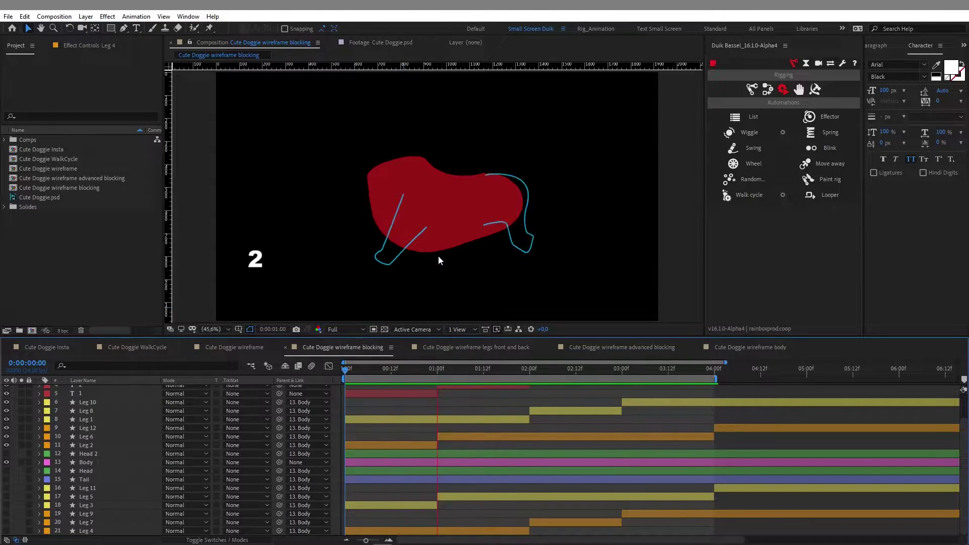
Stop the wireframe preview and select the Leg 1 layer
{"action": "key", "text": "space"}
{"action": "left_click", "coordinate": [104, 450]}
{"action": "left_click", "coordinate": [107, 451]}
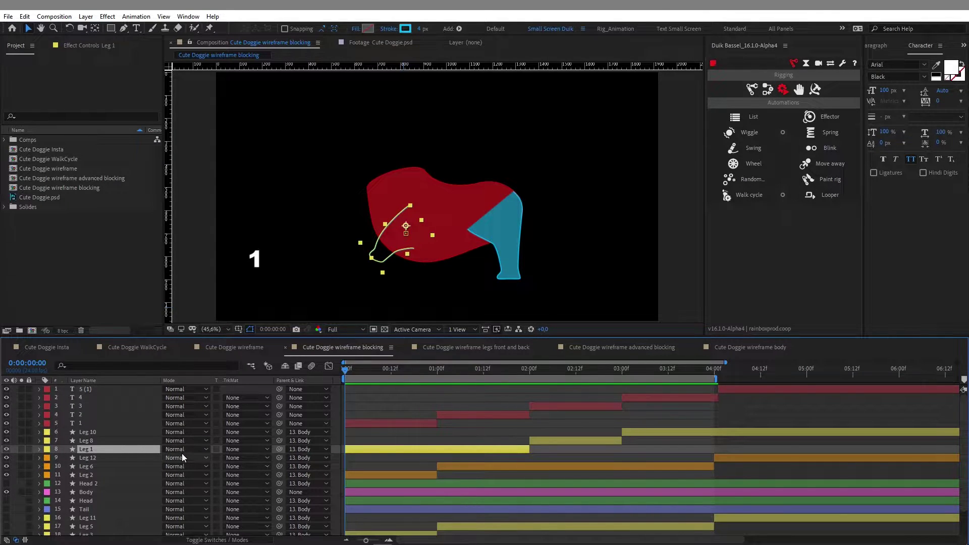
Reveal Leg 1's keyframes and open options for its Path keyframe at 1 second
{"action": "key", "text": "u"}
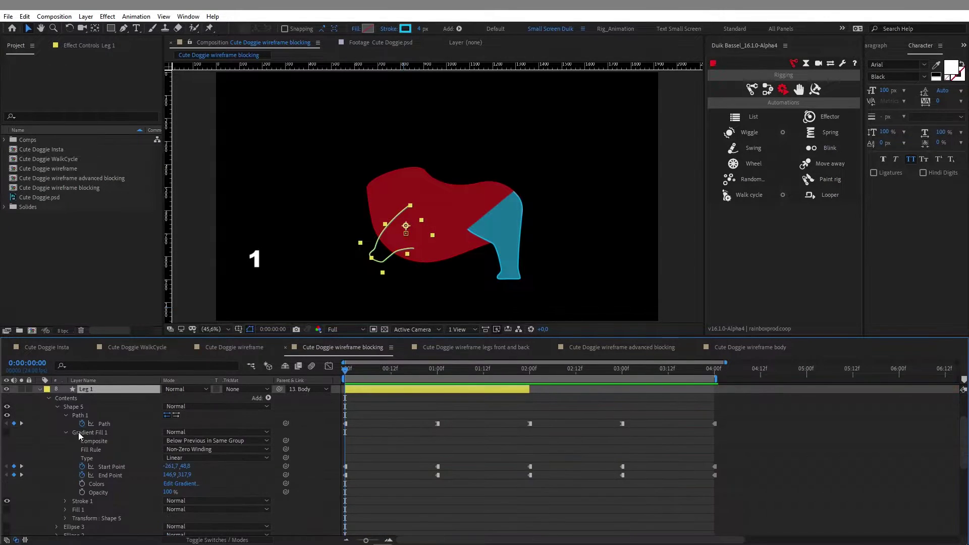
{"action": "left_click", "coordinate": [104, 424]}
{"action": "key", "text": "k"}
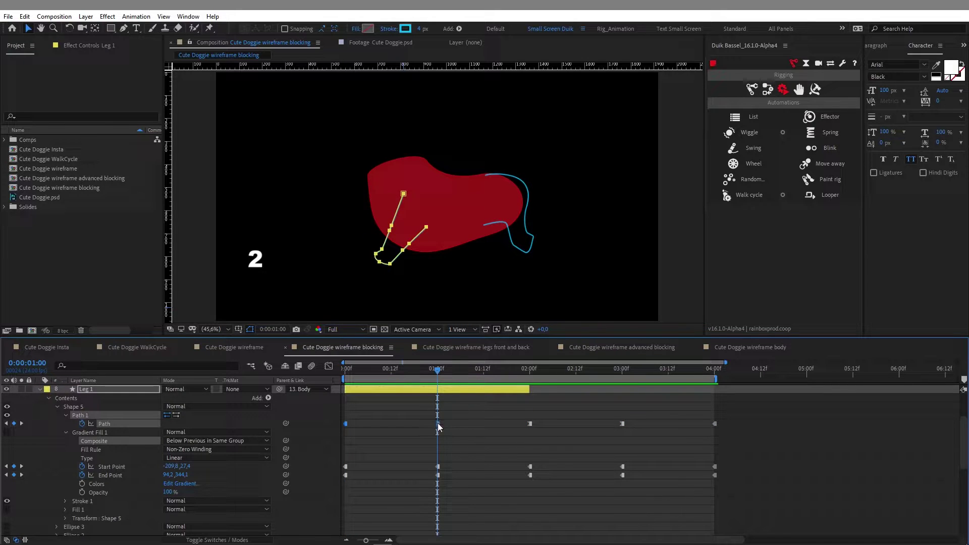
{"action": "right_click", "coordinate": [437, 424]}
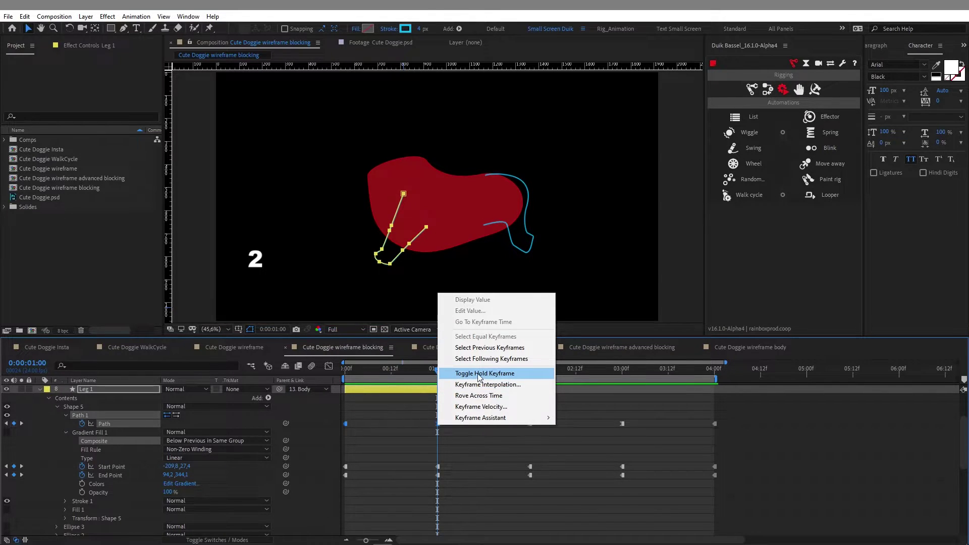
{"action": "left_click", "coordinate": [402, 415]}
Back at frame 0, select Leg 1's 0f Path keyframe and check the pose at frame 8
{"action": "key", "text": "Home"}
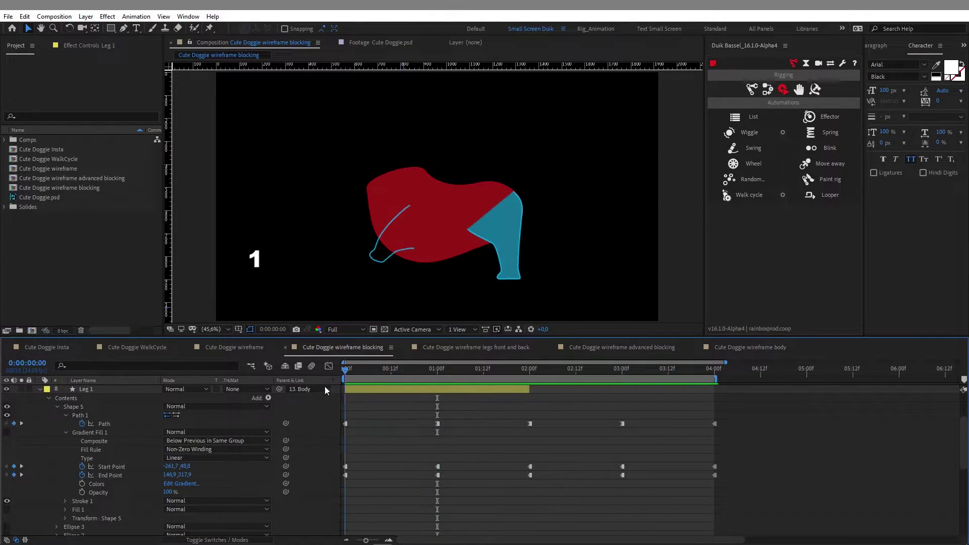
{"action": "left_click", "coordinate": [374, 410]}
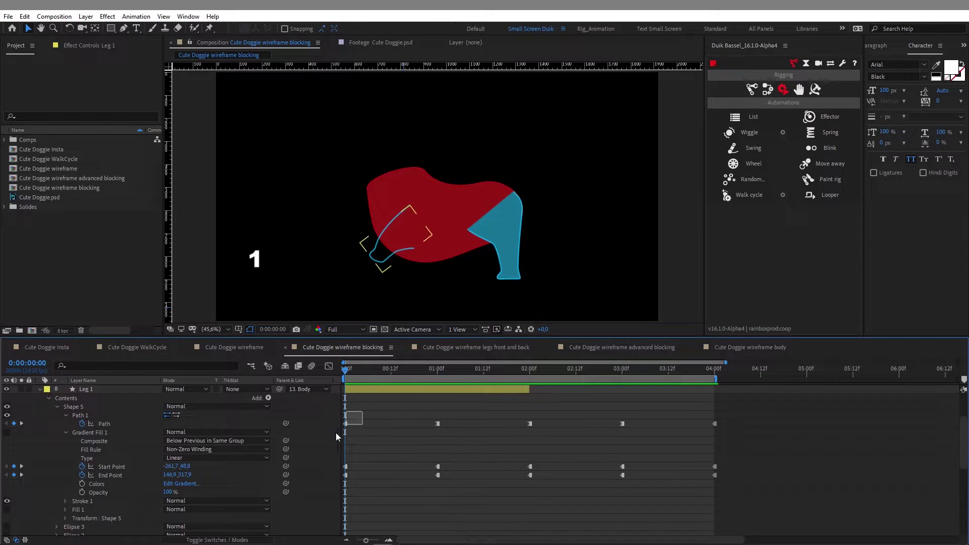
{"action": "left_click_drag", "start_coordinate": [334, 434], "coordinate": [334, 434]}
{"action": "left_click_drag", "start_coordinate": [353, 370], "coordinate": [444, 393]}
{"action": "scroll", "coordinate": [444, 394], "scroll_direction": "down", "scroll_amount": 10}
{"action": "left_click", "coordinate": [353, 374]}
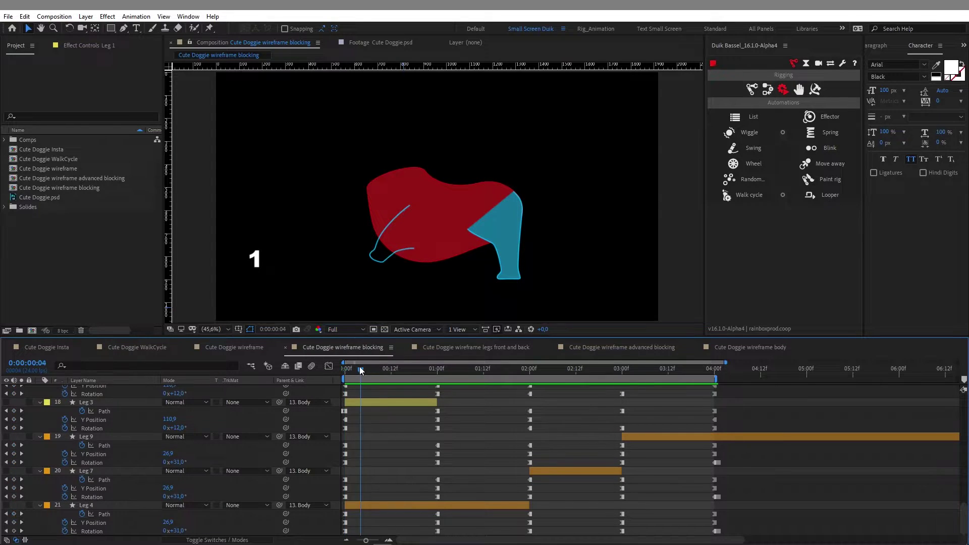
{"action": "left_click_drag", "start_coordinate": [353, 374], "coordinate": [441, 375]}
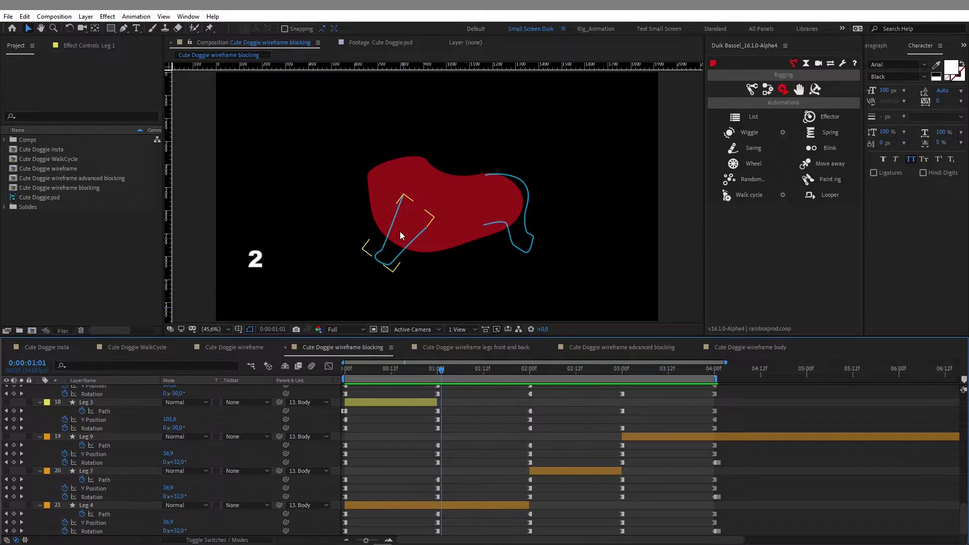
{"action": "left_click_drag", "start_coordinate": [453, 370], "coordinate": [531, 378]}
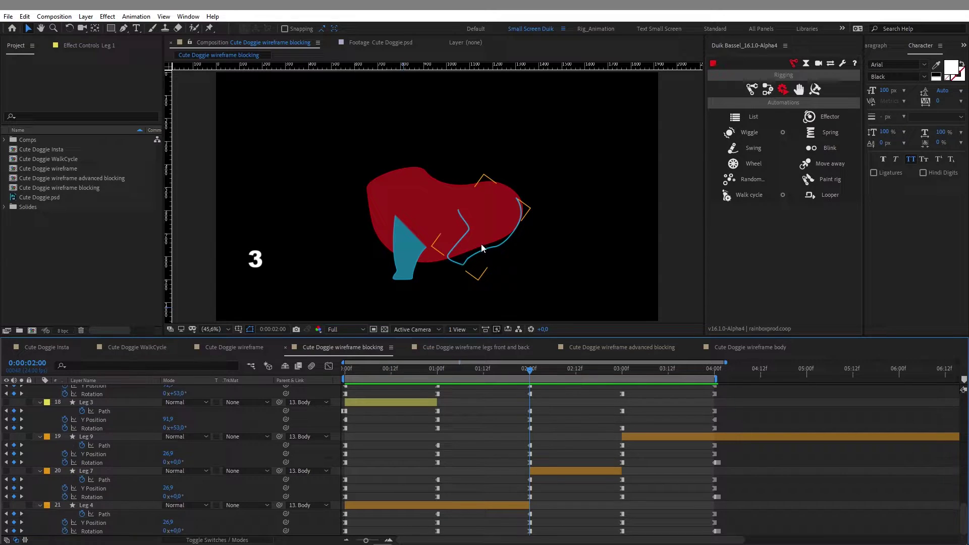
{"action": "left_click_drag", "start_coordinate": [554, 364], "coordinate": [626, 362]}
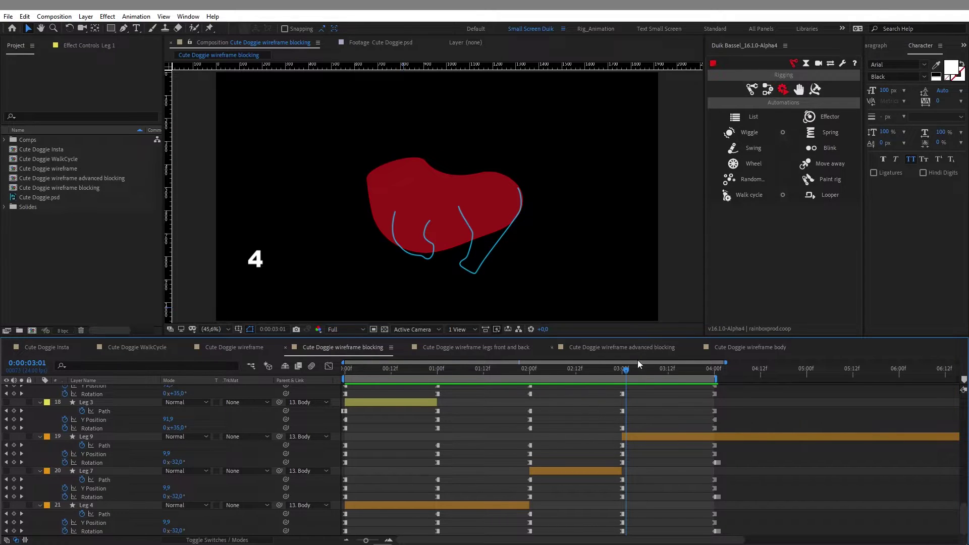
{"action": "left_click_drag", "start_coordinate": [642, 371], "coordinate": [726, 373]}
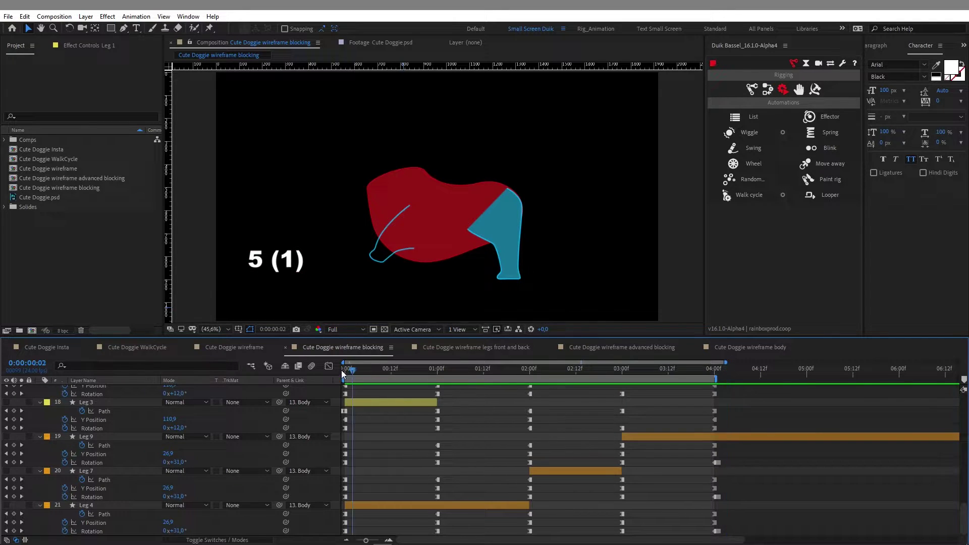
{"action": "left_click_drag", "start_coordinate": [354, 373], "coordinate": [335, 371]}
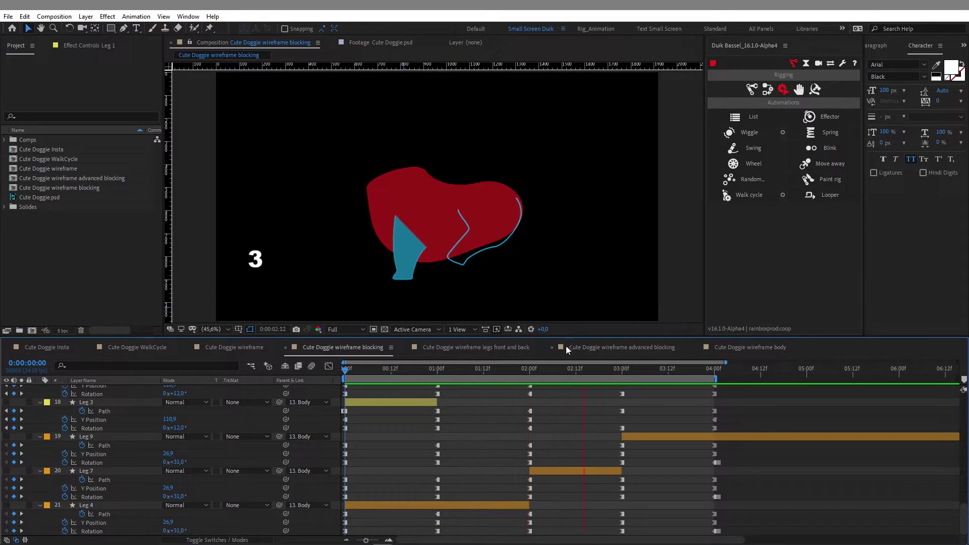
{"action": "key", "text": "space"}
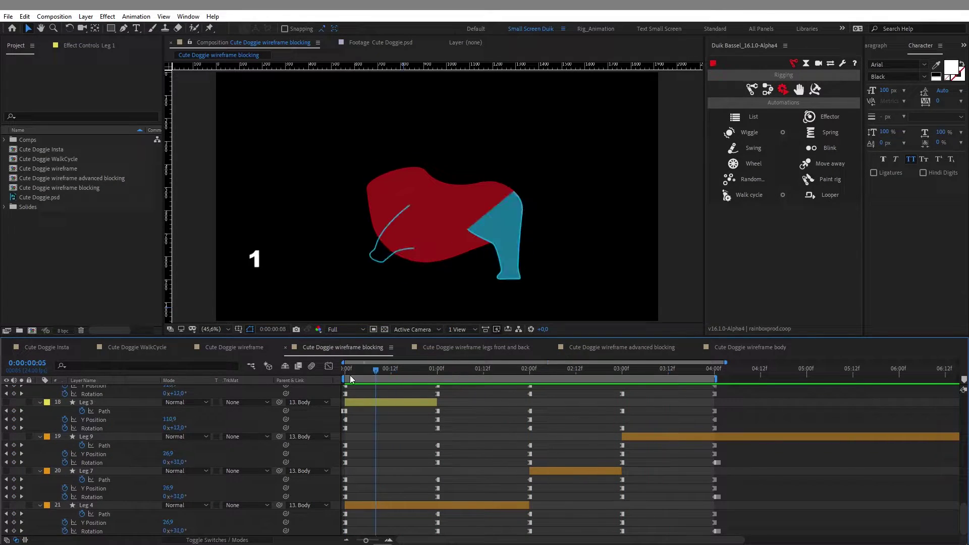
Turn visibility back on for Leg 4, Leg 7 and the other hidden leg layers
{"action": "key", "text": "Page_Down"}
{"action": "key", "text": "Page_Down"}
{"action": "left_click", "coordinate": [6, 505]}
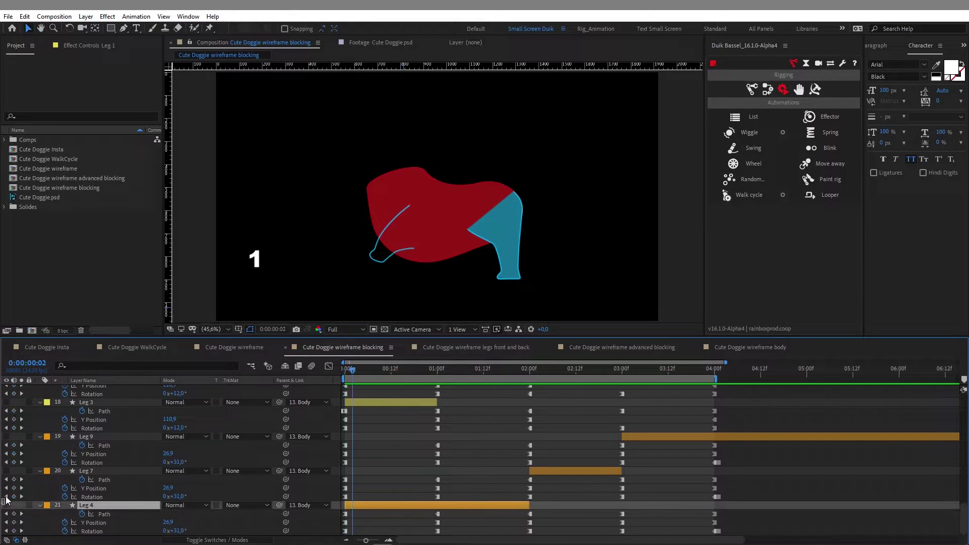
{"action": "left_click", "coordinate": [7, 471], "text": "ctrl"}
{"action": "left_click_drag", "start_coordinate": [6, 506], "coordinate": [9, 462]}
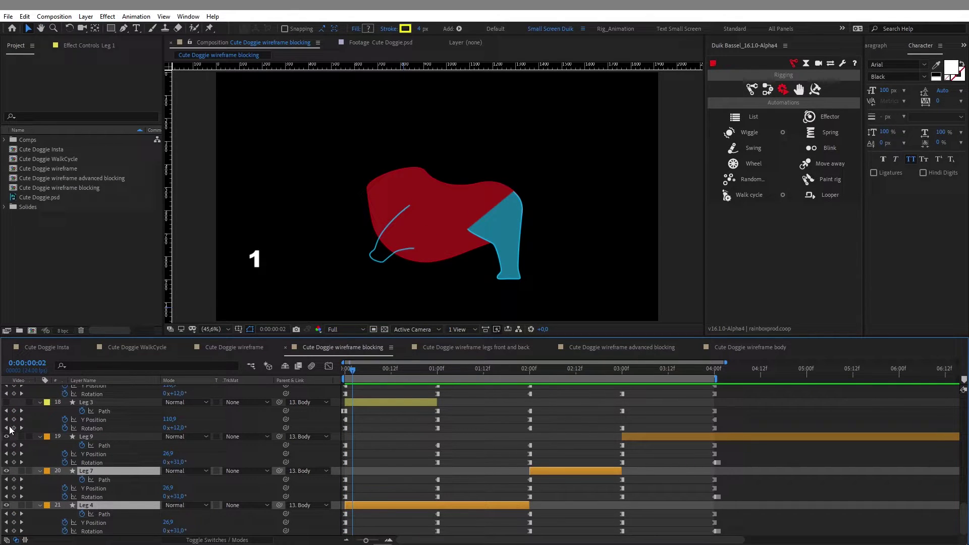
{"action": "left_click_drag", "start_coordinate": [10, 428], "coordinate": [7, 403]}
{"action": "scroll", "coordinate": [95, 470], "scroll_direction": "up", "scroll_amount": 3}
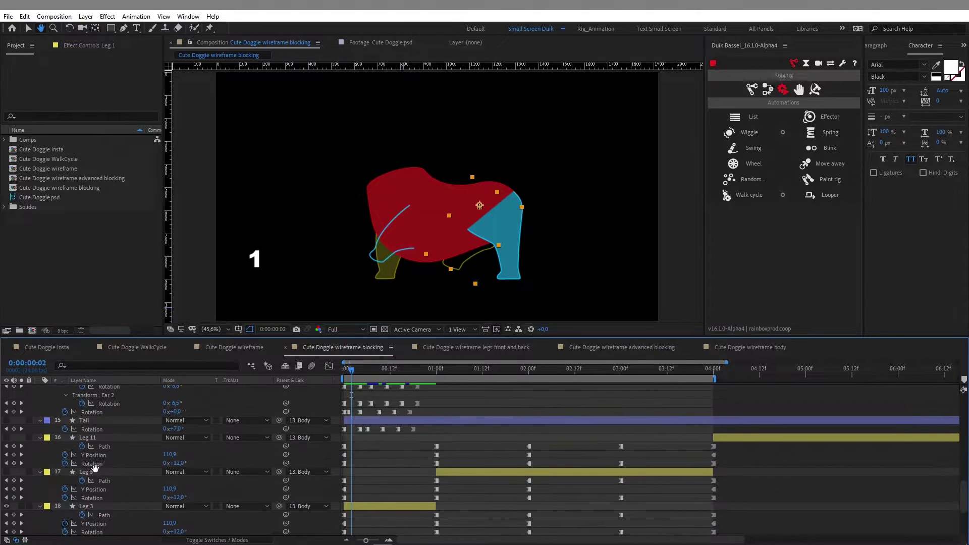
{"action": "left_click_drag", "start_coordinate": [6, 438], "coordinate": [7, 472]}
{"action": "scroll", "coordinate": [93, 449], "scroll_direction": "down", "scroll_amount": 2}
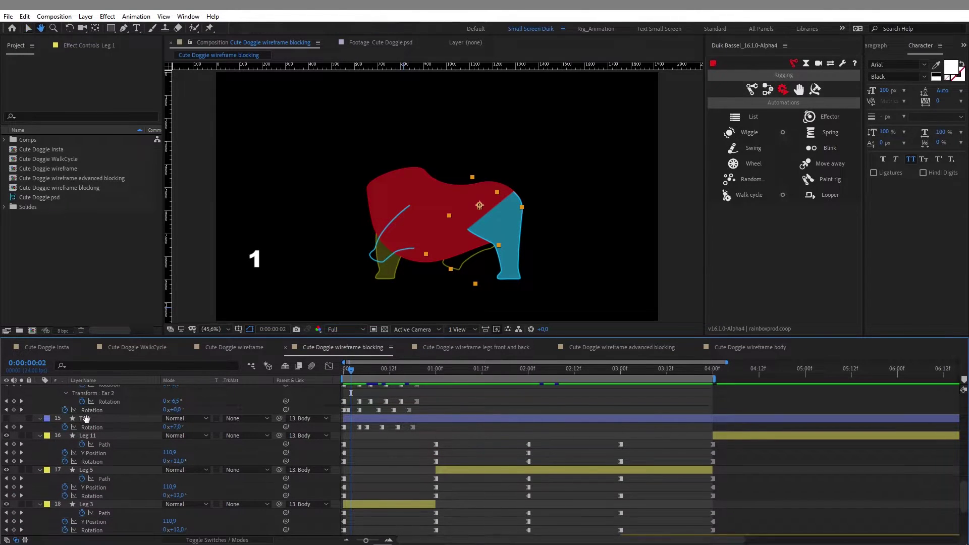
{"action": "scroll", "coordinate": [93, 449], "scroll_direction": "down", "scroll_amount": 1}
Deselect all layers and scrub the animation back to frame 0
{"action": "key", "text": "v"}
{"action": "key", "text": "ctrl+shift+a"}
{"action": "left_click_drag", "start_coordinate": [440, 372], "coordinate": [345, 372]}
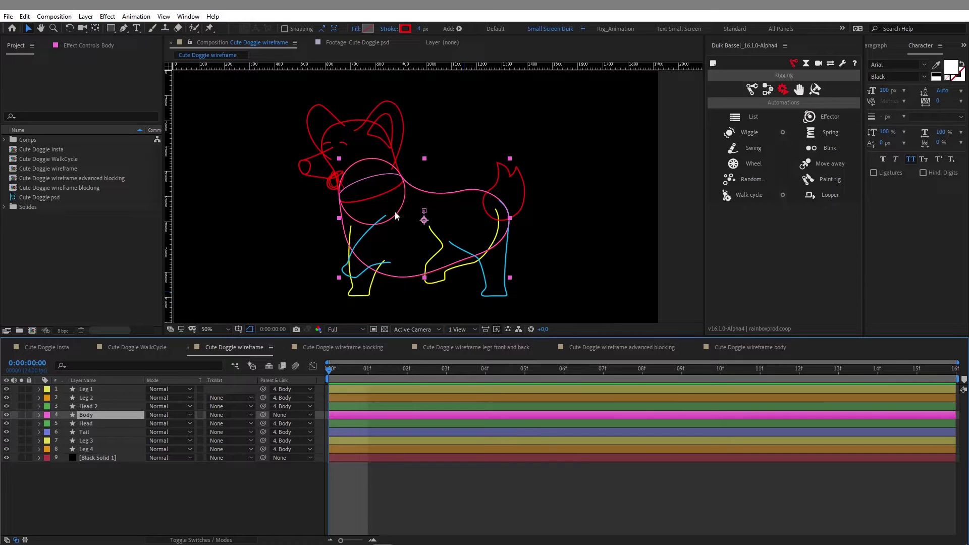
Select Head 2, preview the wireframe walk cycle, then collapse Head 2's properties
{"action": "left_click", "coordinate": [110, 405]}
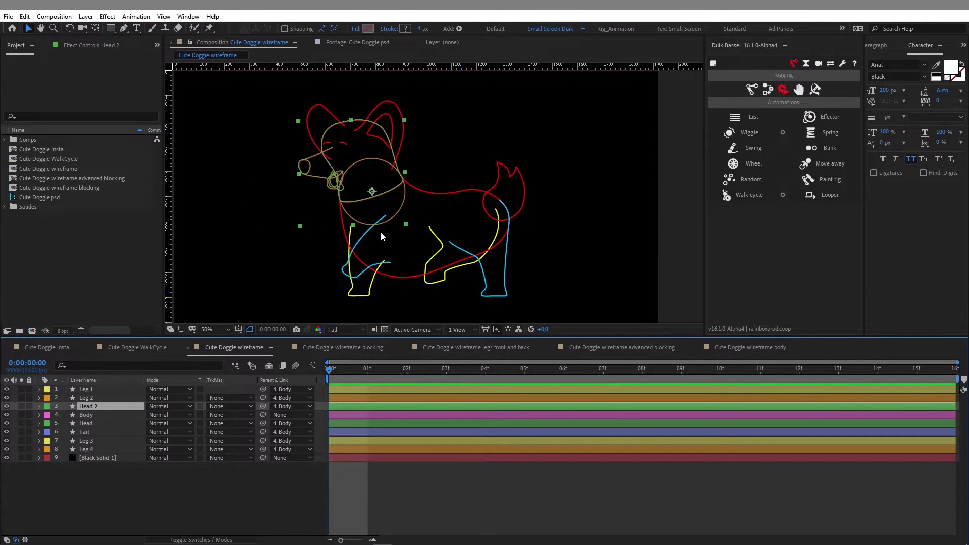
{"action": "key", "text": "space"}
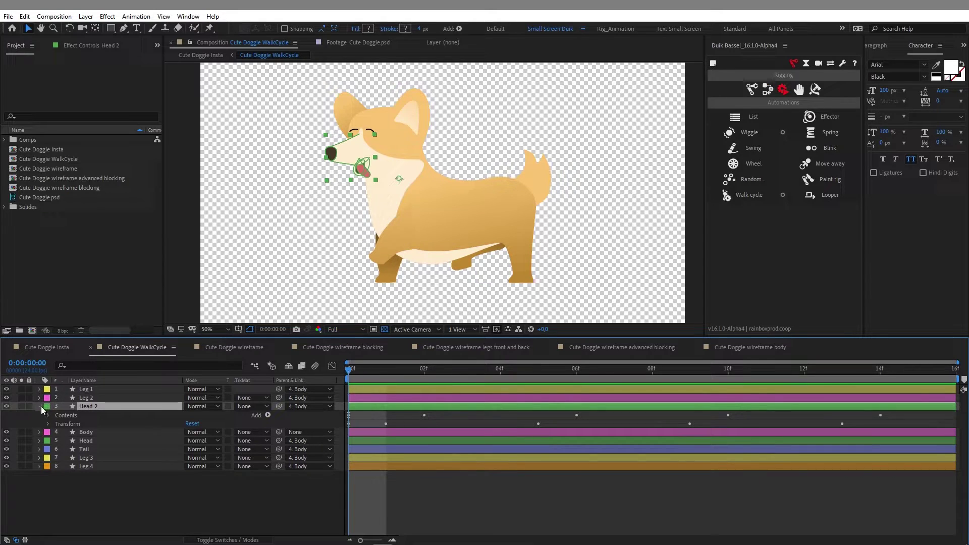
{"action": "left_click", "coordinate": [40, 407]}
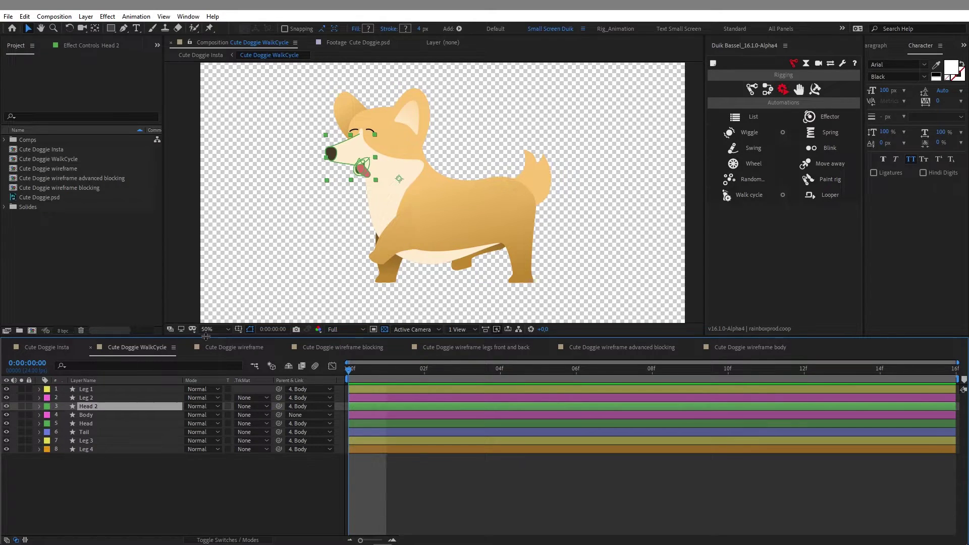
Zoom the viewer to 200%, center the corgi's head, and preview the tongue animation
{"action": "left_click", "coordinate": [216, 330]}
{"action": "left_click", "coordinate": [243, 452]}
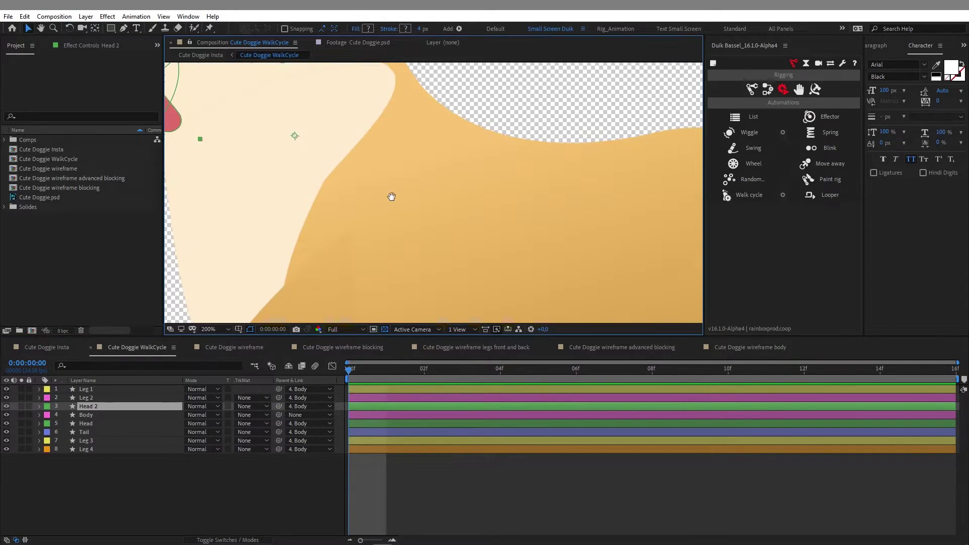
{"action": "left_click_drag", "start_coordinate": [391, 195], "coordinate": [446, 266]}
{"action": "key", "text": "space"}
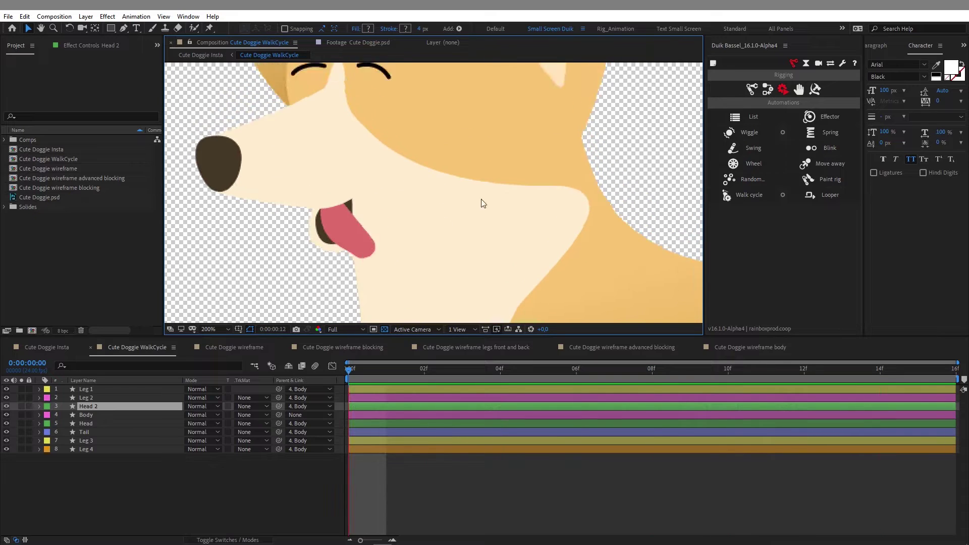
{"action": "key", "text": "space"}
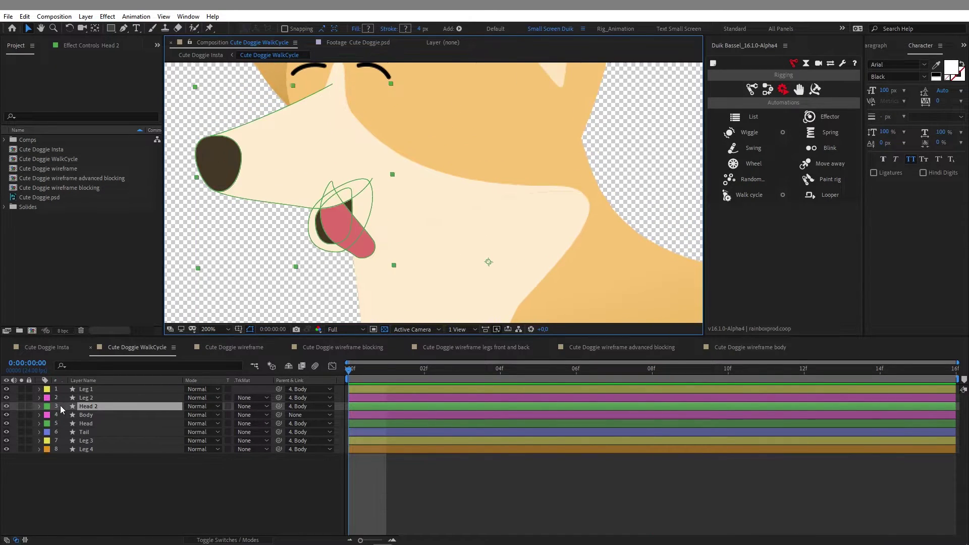
Expand Head 2's contents, select the Tongue group, and fold its Path 1 and Transform groups
{"action": "left_click", "coordinate": [40, 407]}
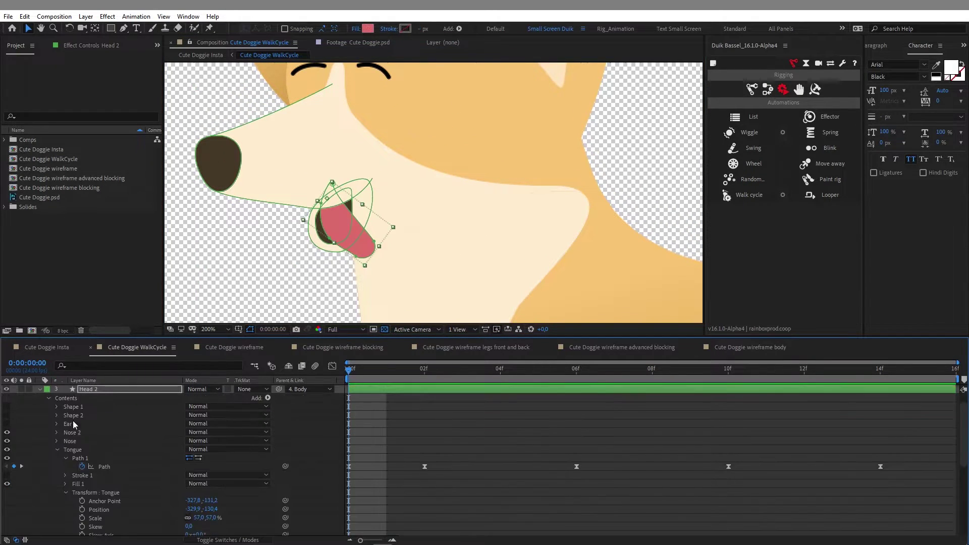
{"action": "left_click", "coordinate": [86, 450]}
{"action": "left_click", "coordinate": [66, 458]}
{"action": "left_click", "coordinate": [65, 483]}
{"action": "left_click", "coordinate": [59, 450]}
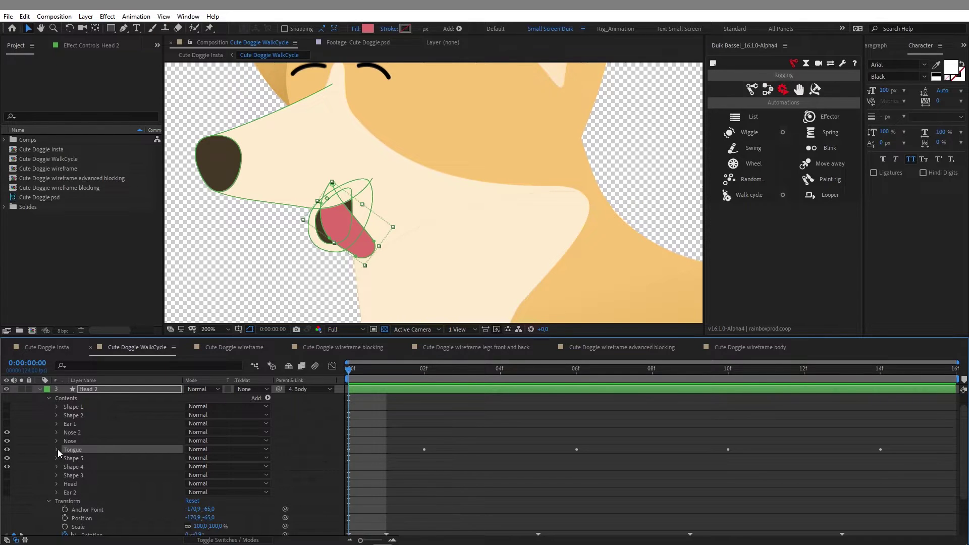
Inspect the Tongue's Path 1, Stroke 1 and Fill 1, plus the Nose, Nose 2 and Ear 1 groups
{"action": "left_click", "coordinate": [57, 449]}
{"action": "left_click", "coordinate": [95, 458]}
{"action": "left_click", "coordinate": [95, 468]}
{"action": "left_click", "coordinate": [92, 472]}
{"action": "left_click", "coordinate": [77, 449]}
{"action": "left_click", "coordinate": [81, 441]}
{"action": "left_click", "coordinate": [81, 432]}
{"action": "left_click", "coordinate": [79, 428]}
{"action": "left_click", "coordinate": [80, 432]}
{"action": "left_click", "coordinate": [80, 440]}
{"action": "left_click", "coordinate": [81, 449]}
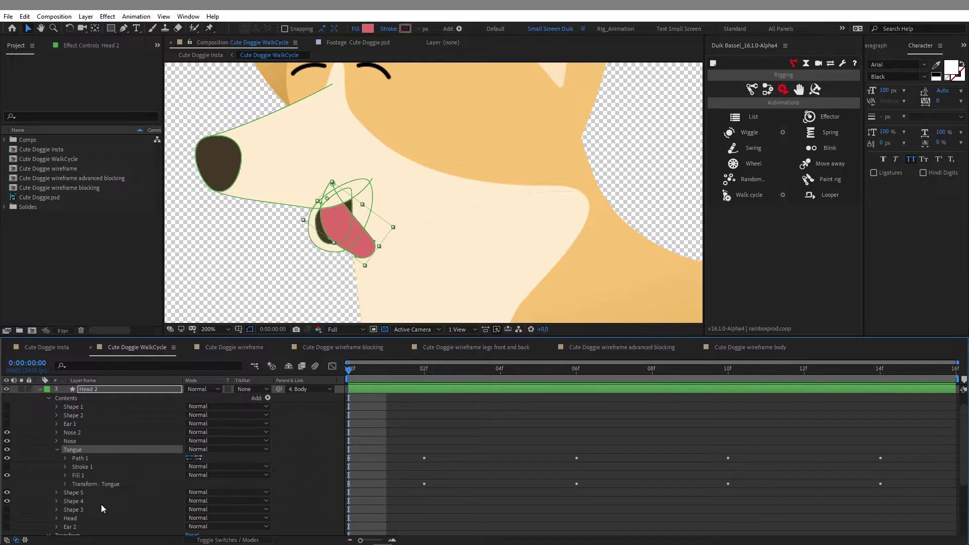
Expose the tongue's Path keyframes and expand the Transform: Tongue properties
{"action": "left_click", "coordinate": [84, 458]}
{"action": "left_click", "coordinate": [66, 458]}
{"action": "left_click", "coordinate": [130, 466]}
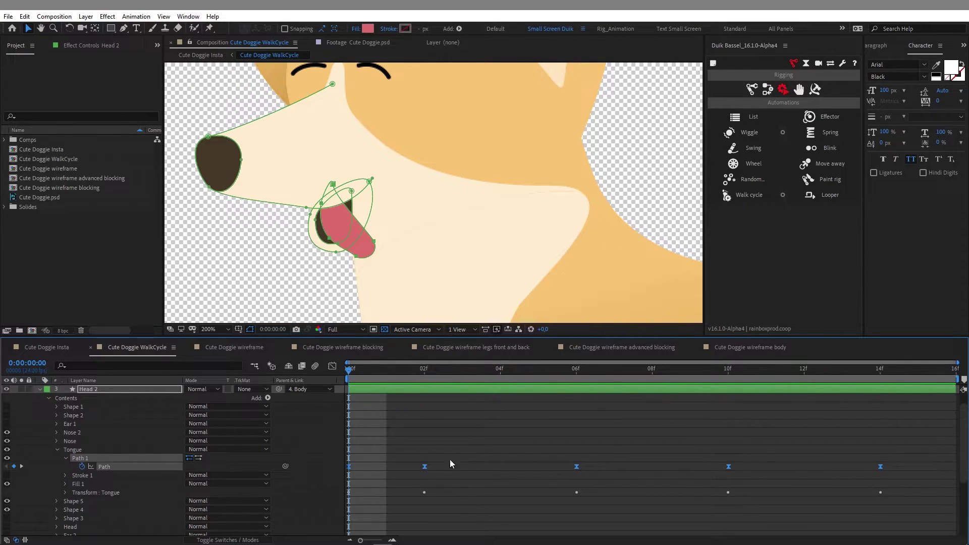
{"action": "left_click", "coordinate": [95, 493]}
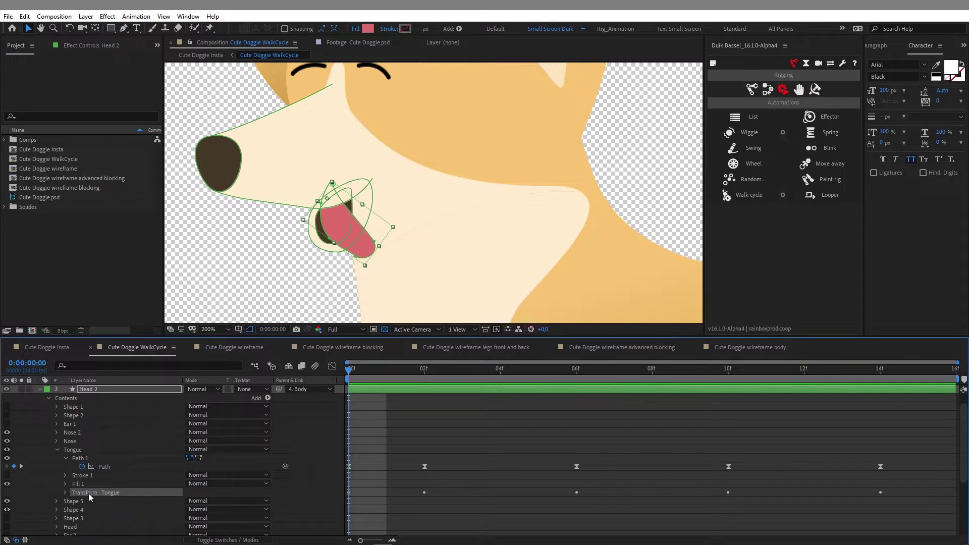
{"action": "left_click", "coordinate": [76, 454]}
{"action": "left_click", "coordinate": [66, 491]}
Select the tongue's Rotation keyframes under Transform: Tongue, then deselect them
{"action": "scroll", "coordinate": [111, 493], "scroll_direction": "down", "scroll_amount": 1}
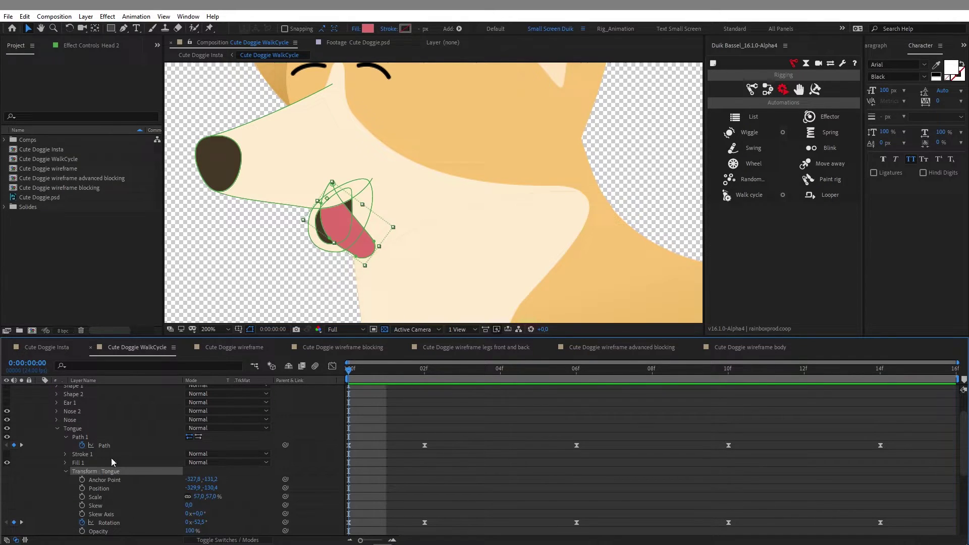
{"action": "left_click", "coordinate": [82, 429]}
{"action": "left_click", "coordinate": [101, 472]}
{"action": "left_click", "coordinate": [143, 523]}
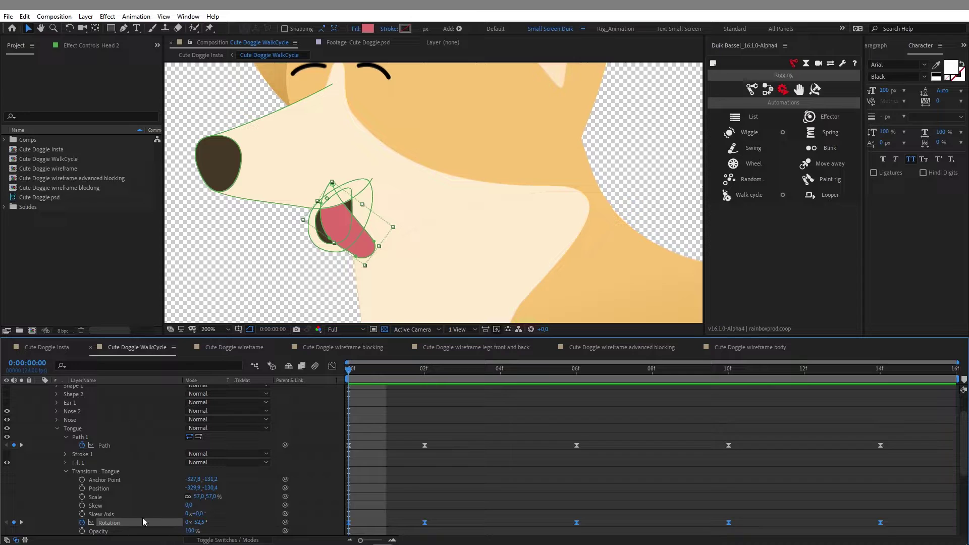
{"action": "left_click", "coordinate": [85, 430]}
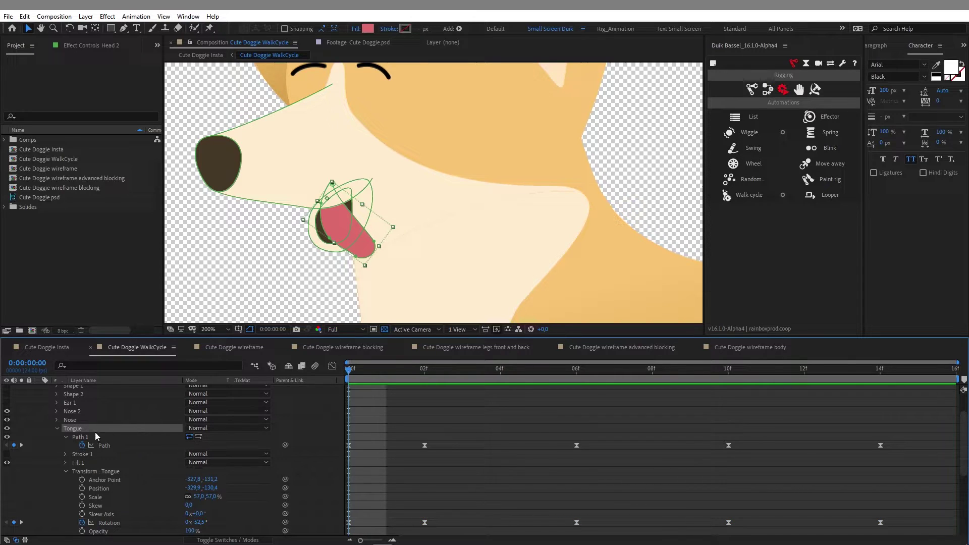
{"action": "scroll", "coordinate": [92, 430], "scroll_direction": "up", "scroll_amount": 3}
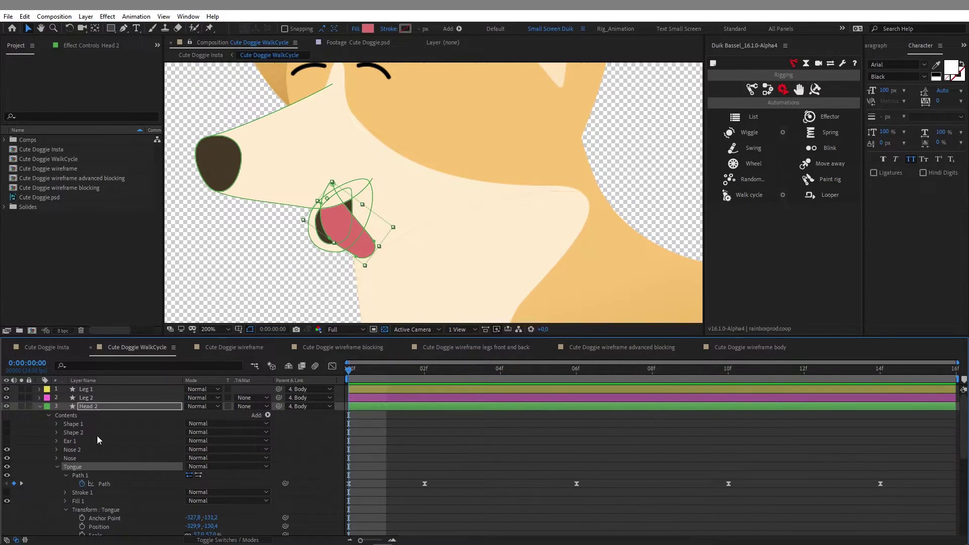
Use the Pan Behind tool to move the tongue's anchor point to its base and test Rotation
{"action": "left_click", "coordinate": [94, 29]}
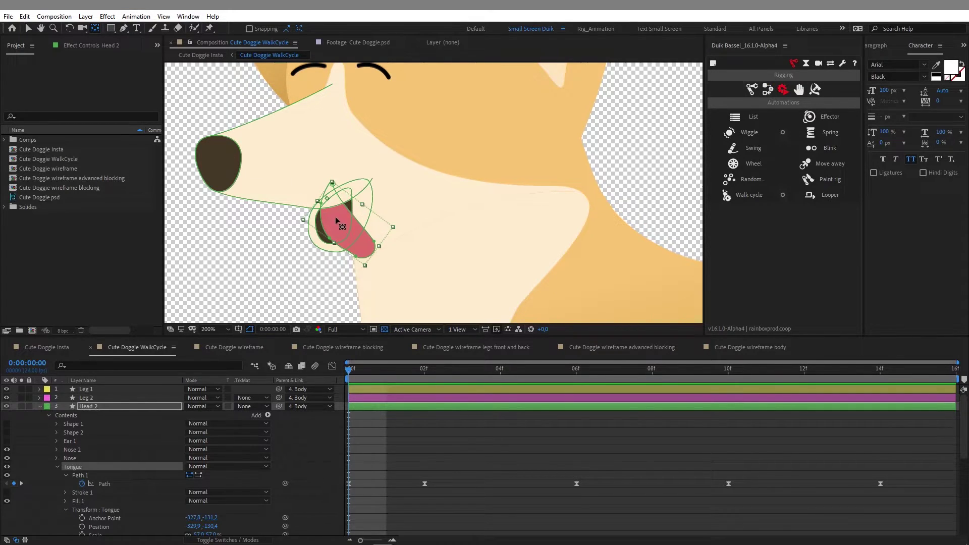
{"action": "mouse_move", "coordinate": [335, 217]}
{"action": "left_mouse_down"}
{"action": "mouse_move", "coordinate": [329, 200]}
{"action": "mouse_move", "coordinate": [332, 208]}
{"action": "left_mouse_up"}
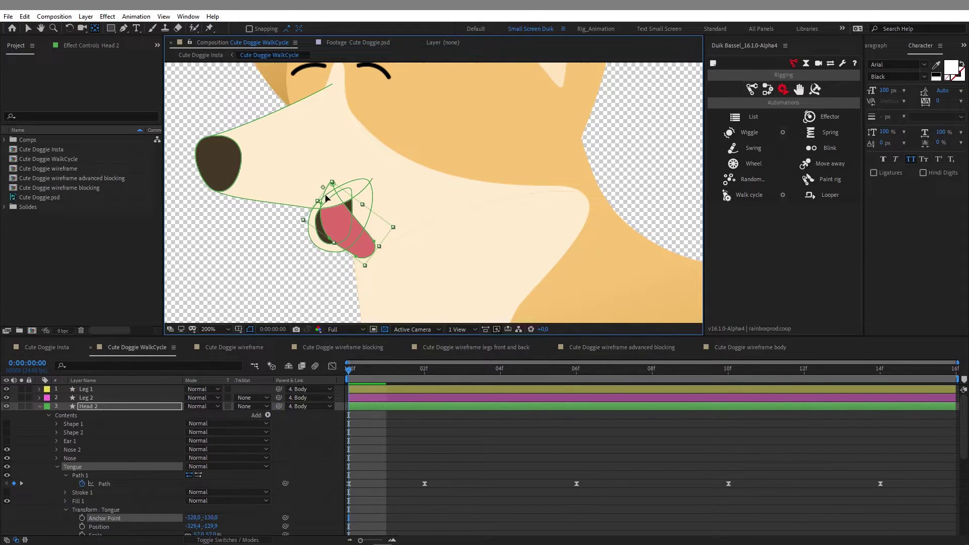
{"action": "left_click_drag", "start_coordinate": [321, 214], "coordinate": [320, 215]}
{"action": "scroll", "coordinate": [239, 504], "scroll_direction": "down", "scroll_amount": 3}
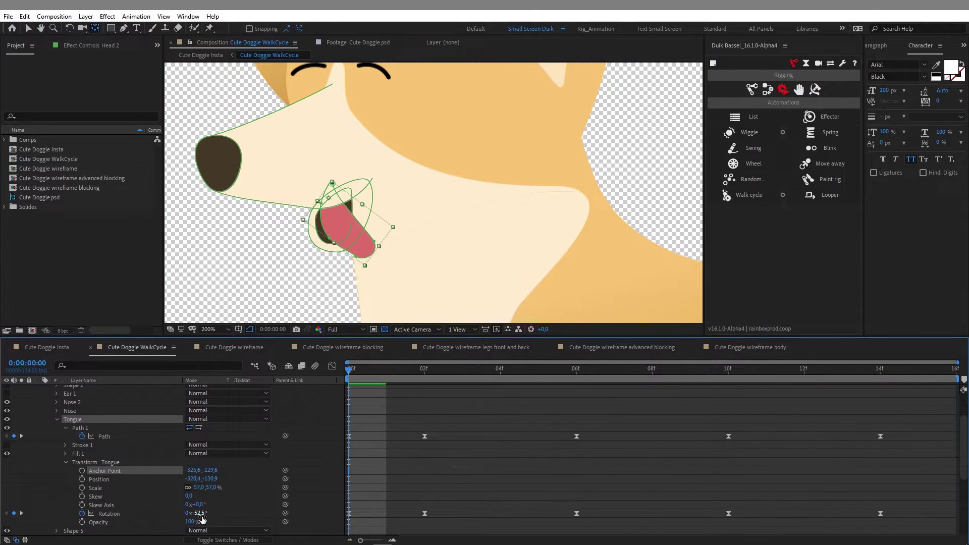
{"action": "left_click_drag", "start_coordinate": [200, 513], "coordinate": [182, 513]}
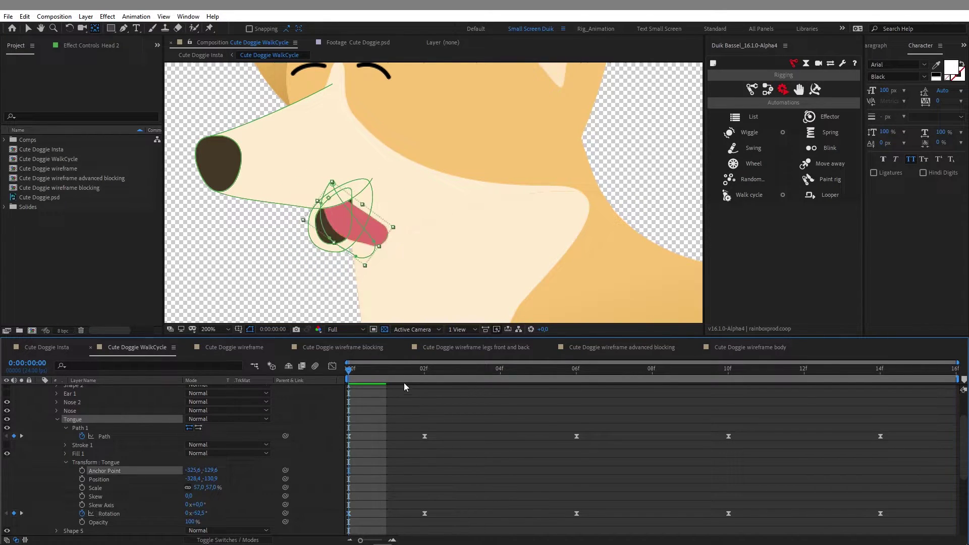
Select the tongue Path keyframe at frame 2 and preview the tongue swing
{"action": "left_click_drag", "start_coordinate": [361, 370], "coordinate": [413, 373]}
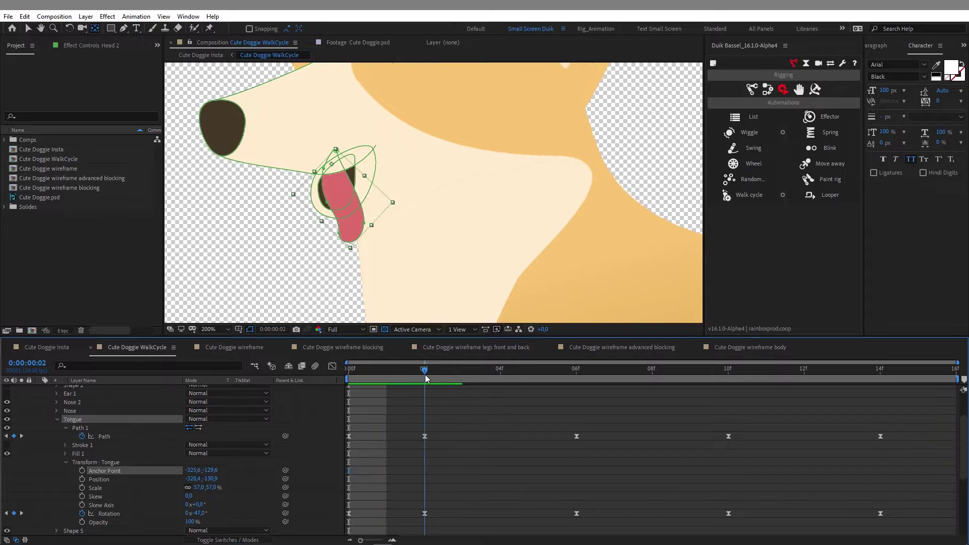
{"action": "left_click_drag", "start_coordinate": [450, 418], "coordinate": [404, 448]}
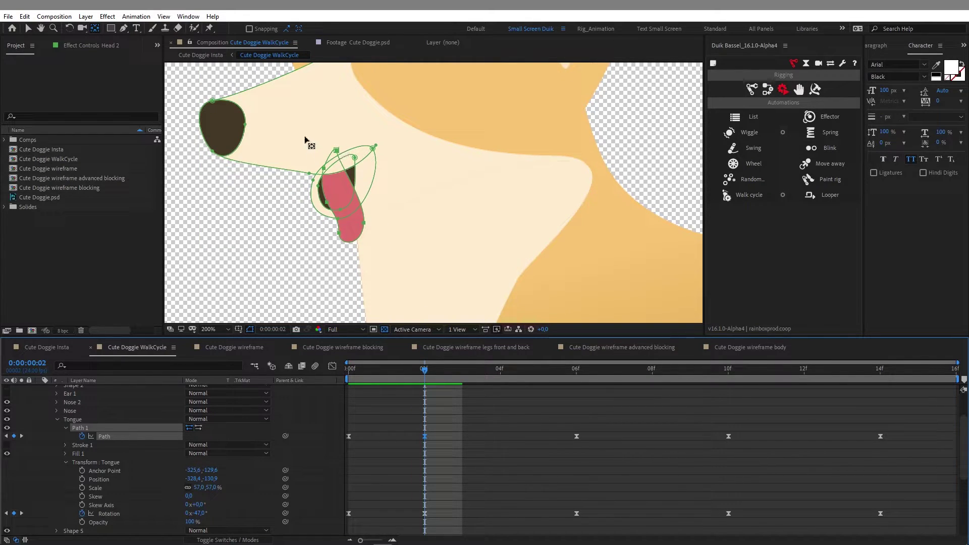
{"action": "left_click", "coordinate": [30, 29]}
{"action": "key", "text": "space"}
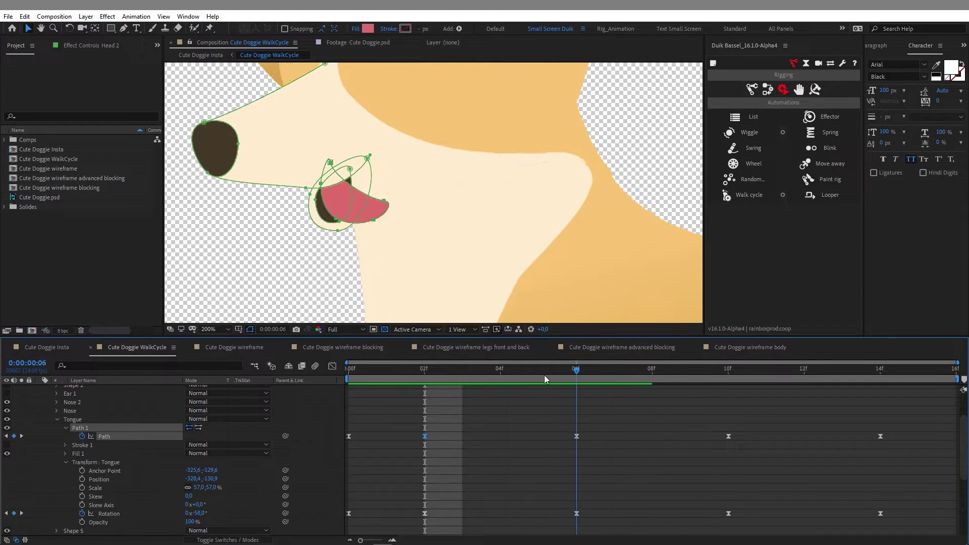
{"action": "key", "text": "space"}
{"action": "left_click_drag", "start_coordinate": [443, 371], "coordinate": [493, 398]}
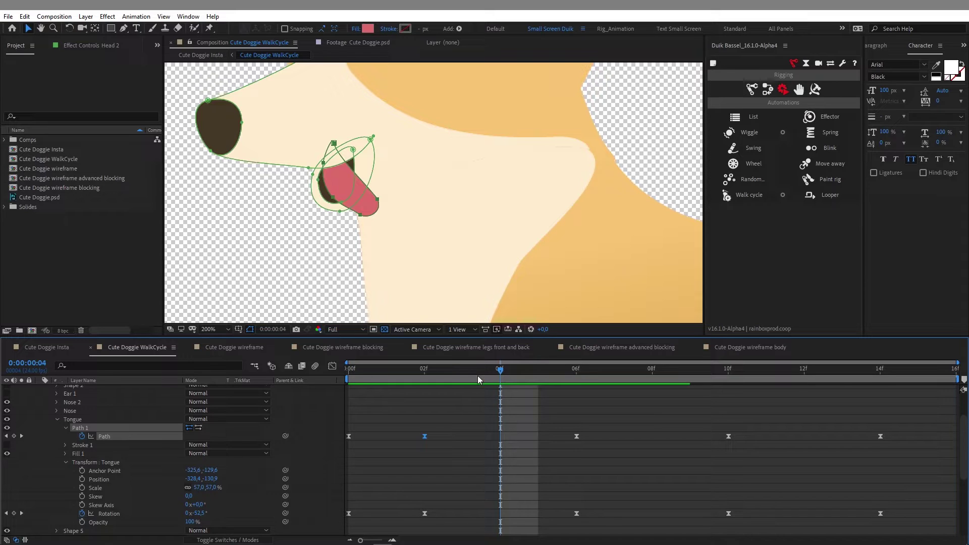
{"action": "key", "text": "space"}
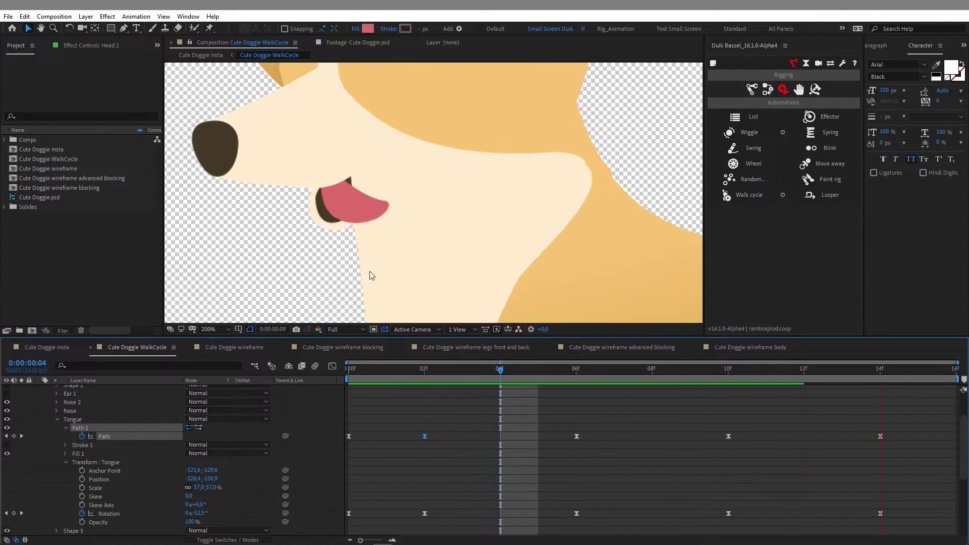
{"action": "left_click", "coordinate": [216, 329]}
Fit the composition in the viewer, stop playback, and return to 0f
{"action": "left_click", "coordinate": [239, 429]}
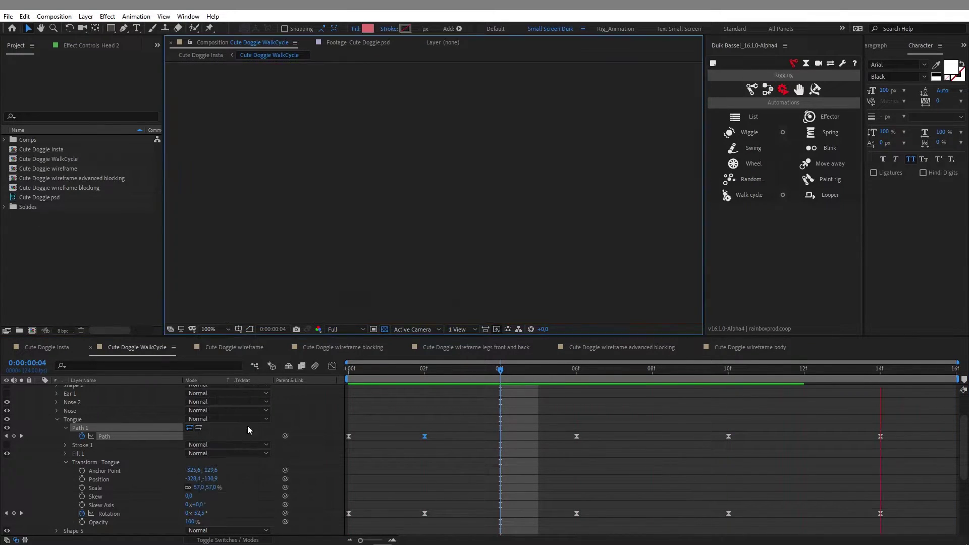
{"action": "left_click", "coordinate": [219, 329]}
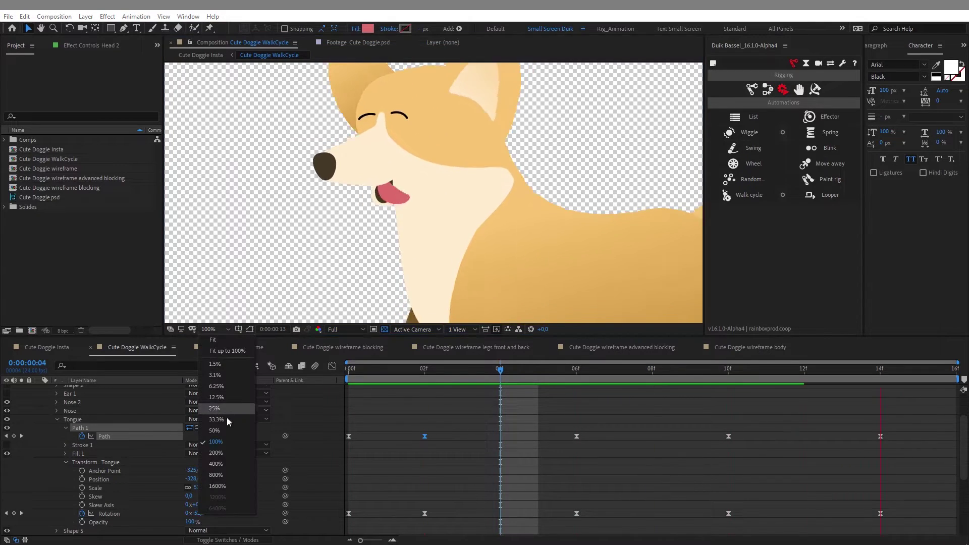
{"action": "left_click", "coordinate": [232, 352]}
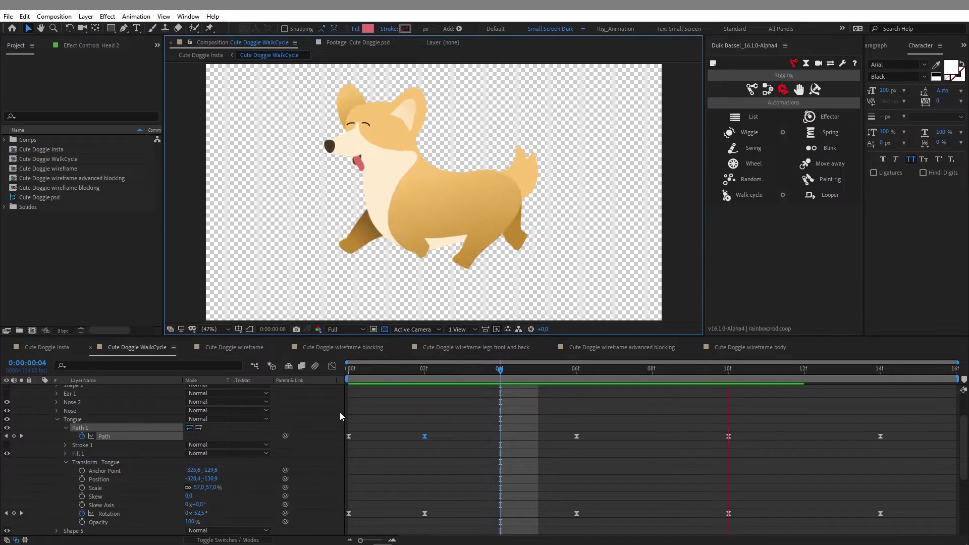
{"action": "left_click", "coordinate": [371, 368]}
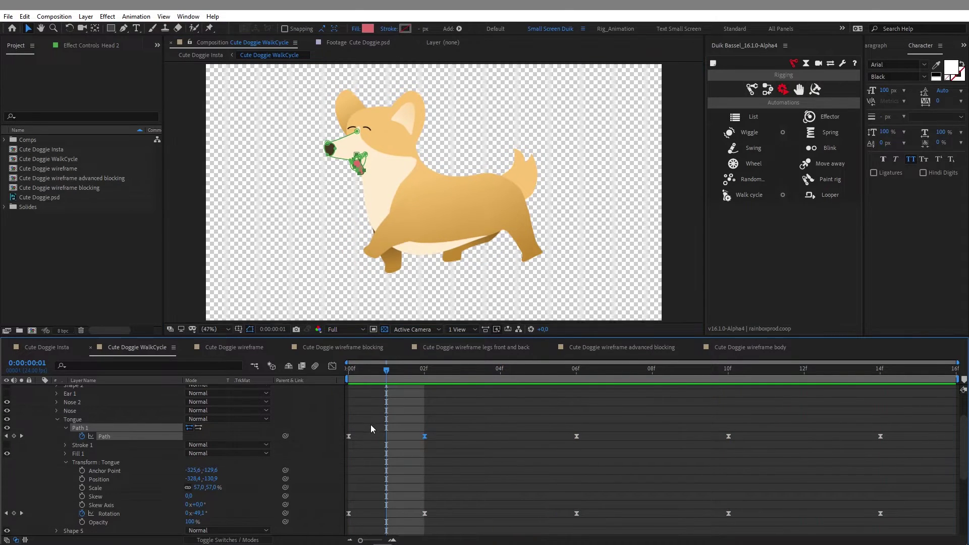
{"action": "left_click_drag", "start_coordinate": [383, 375], "coordinate": [348, 375]}
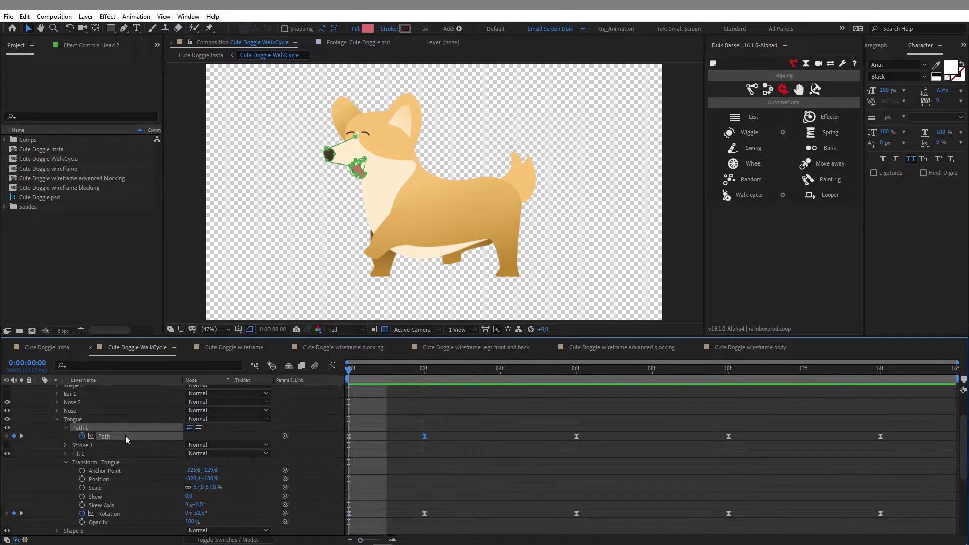
Collapse the Tongue group and the Head 2 layer, then select the Body layer
{"action": "left_click", "coordinate": [65, 428]}
{"action": "left_click", "coordinate": [66, 453]}
{"action": "left_click", "coordinate": [57, 420]}
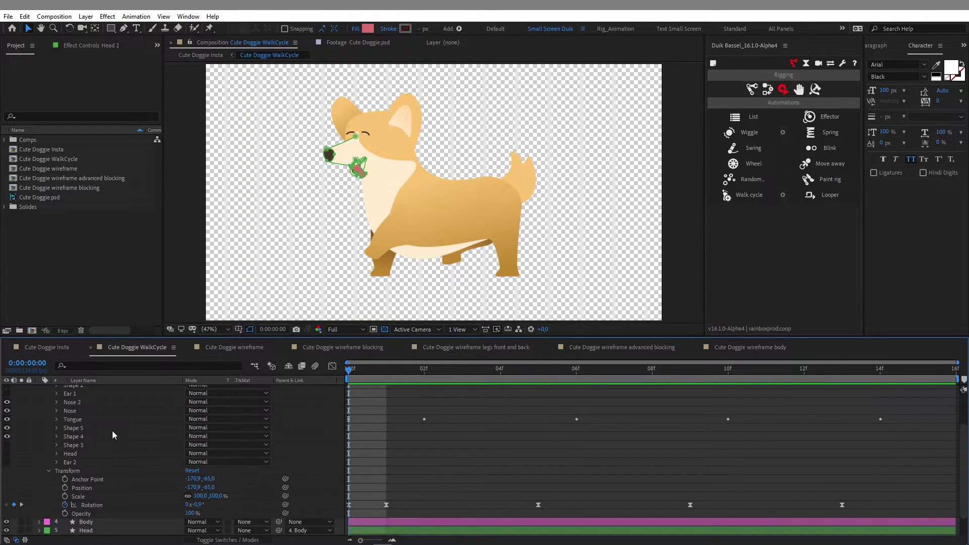
{"action": "scroll", "coordinate": [114, 458], "scroll_direction": "up", "scroll_amount": 2}
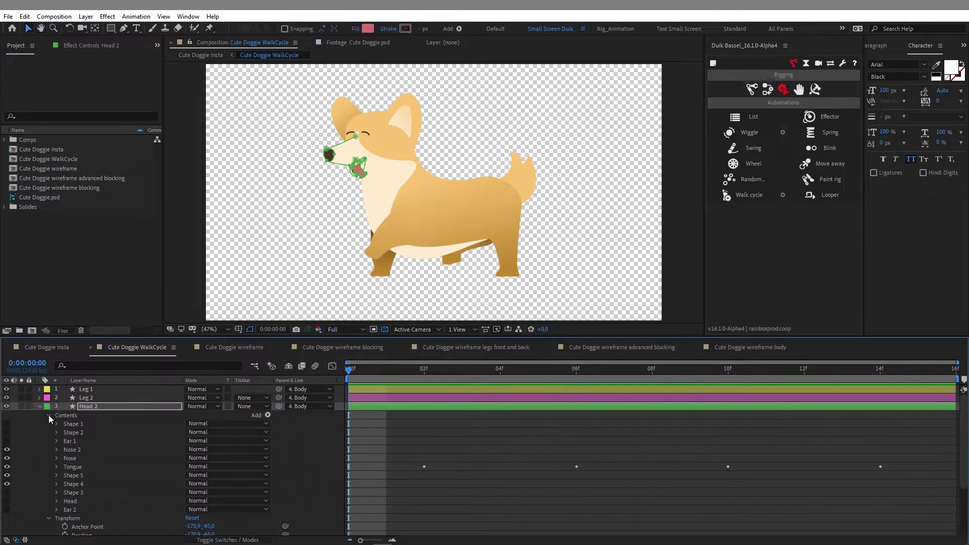
{"action": "left_click", "coordinate": [48, 415]}
{"action": "left_click", "coordinate": [48, 423]}
{"action": "left_click", "coordinate": [40, 407]}
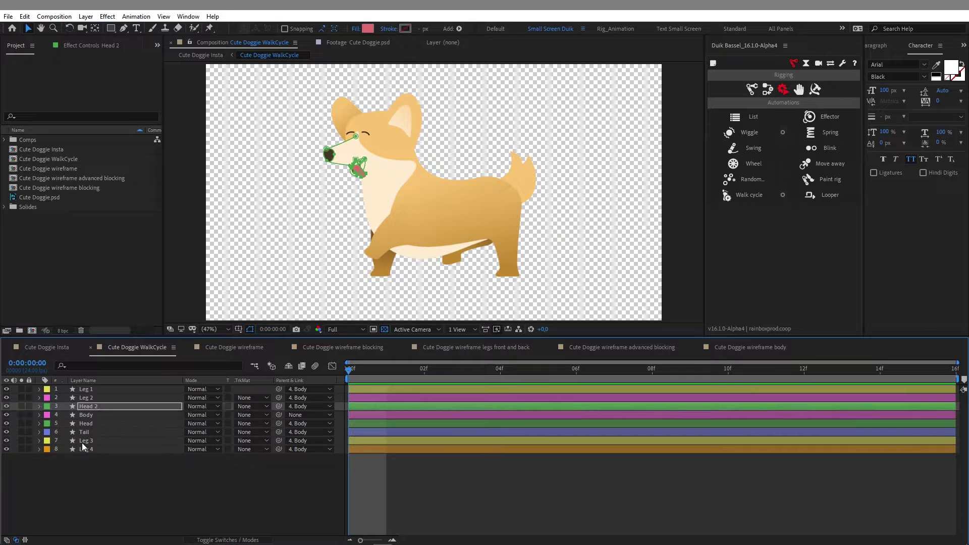
{"action": "left_click", "coordinate": [92, 417]}
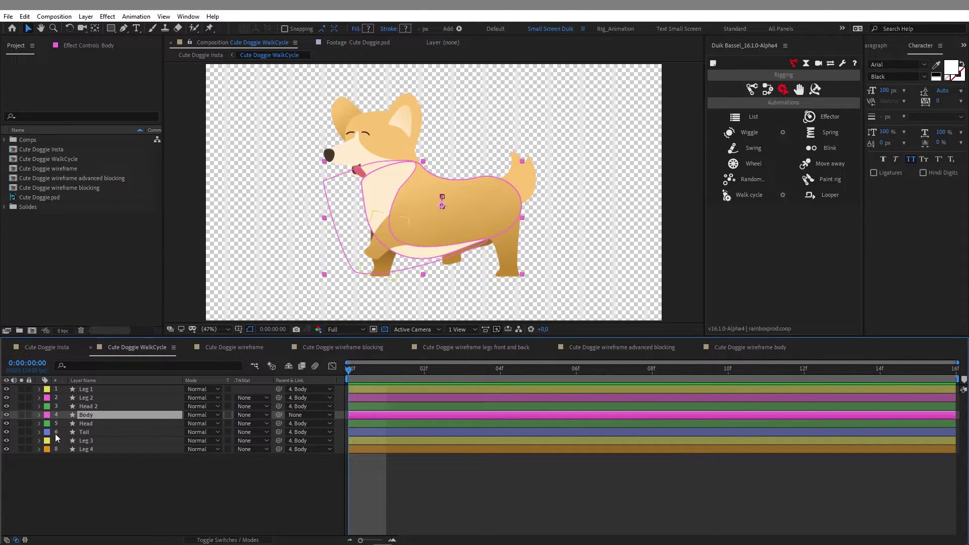
Expand Body > Contents > Belly, test-nudge the belly shape, then hide Belly to preview the body
{"action": "left_click", "coordinate": [40, 415]}
{"action": "left_click", "coordinate": [49, 424]}
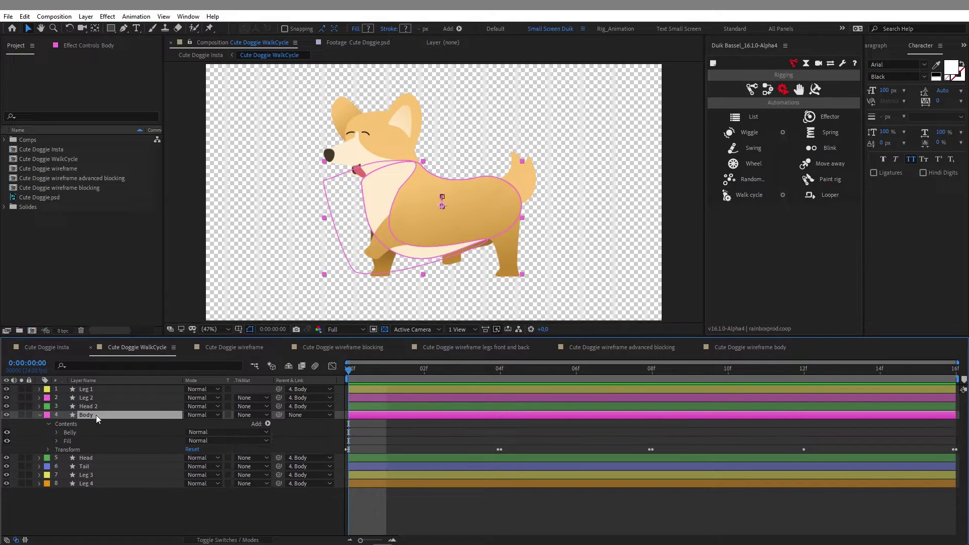
{"action": "left_click", "coordinate": [75, 433]}
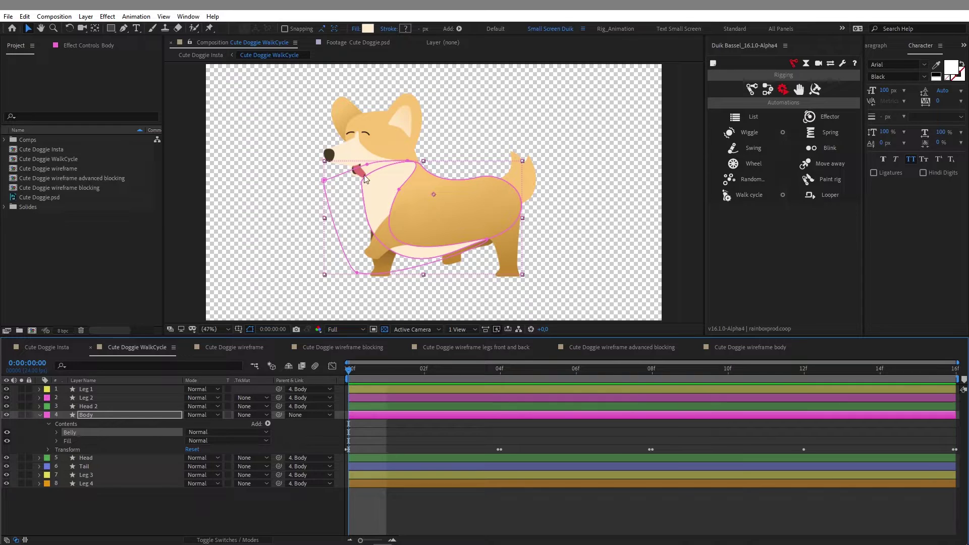
{"action": "left_click_drag", "start_coordinate": [368, 178], "coordinate": [373, 176]}
{"action": "key", "text": "ctrl+z"}
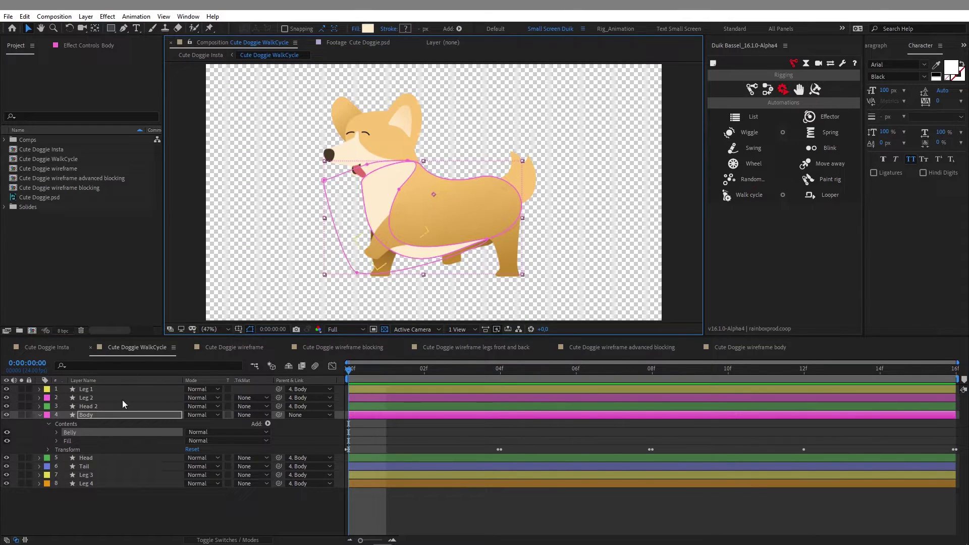
{"action": "left_click", "coordinate": [8, 432]}
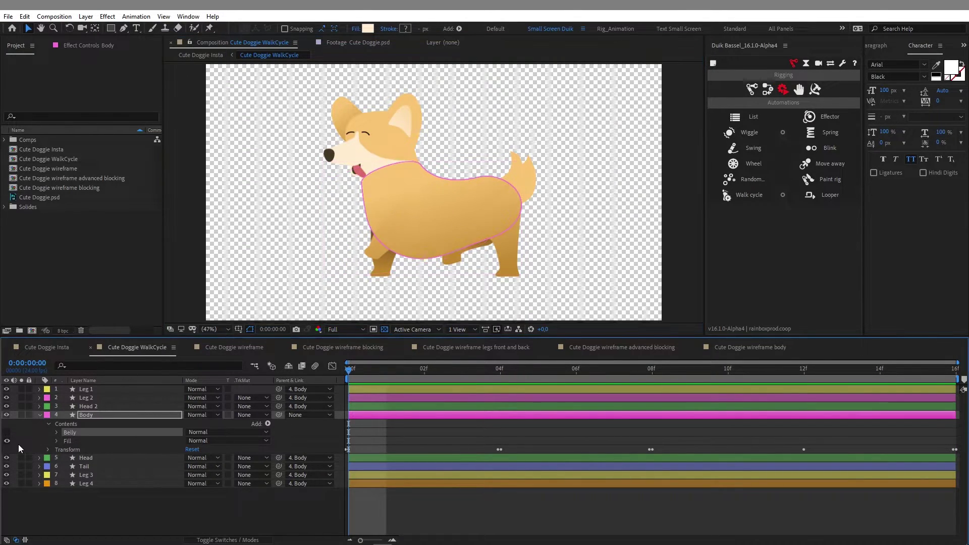
{"action": "key", "text": "space"}
{"action": "key", "text": "space"}
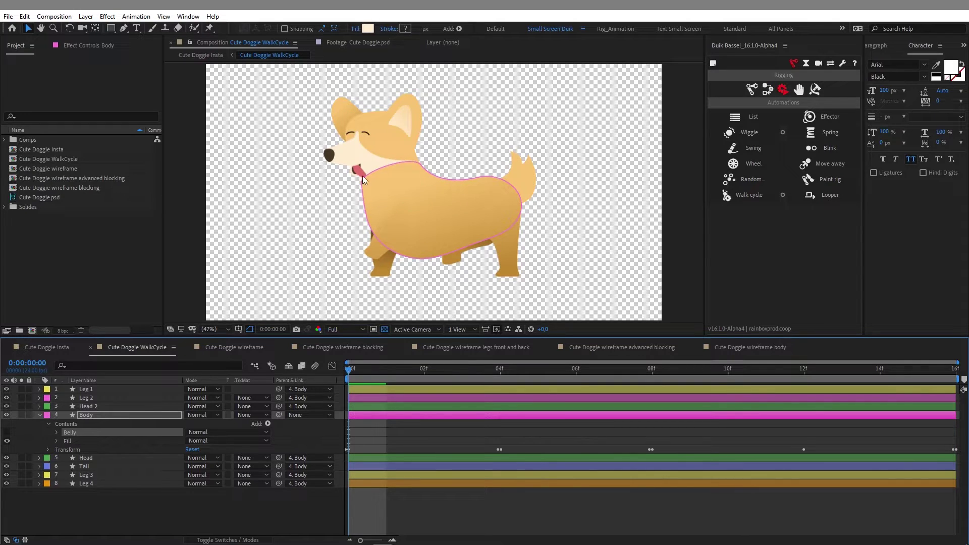
Inspect the Fill group and the Belly group's Body path, then make Belly visible again
{"action": "left_click", "coordinate": [56, 441]}
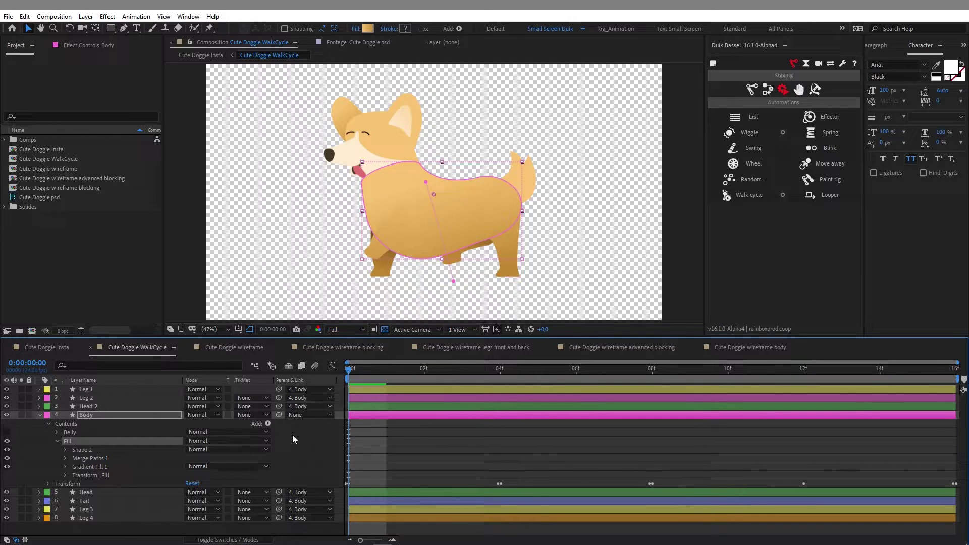
{"action": "left_click", "coordinate": [115, 415]}
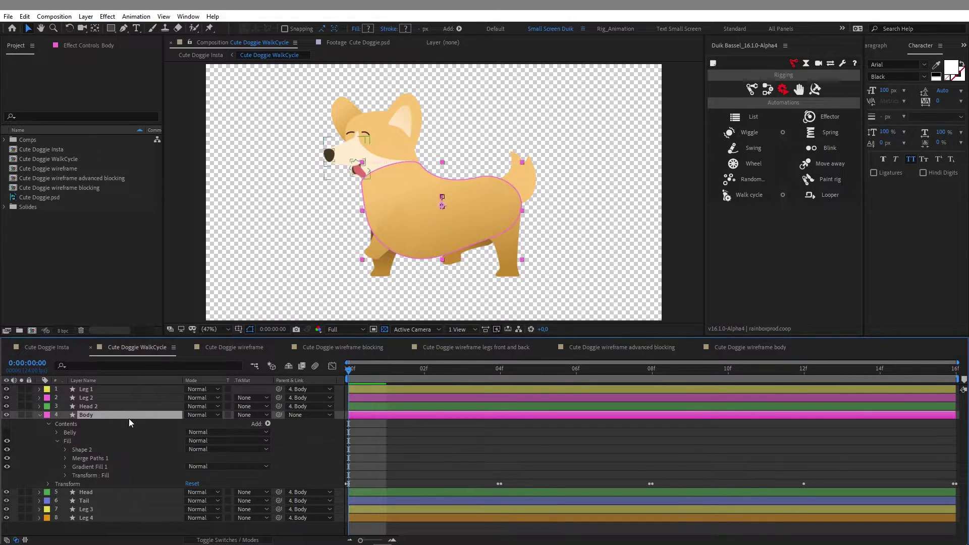
{"action": "left_click", "coordinate": [78, 432]}
{"action": "left_click", "coordinate": [85, 449]}
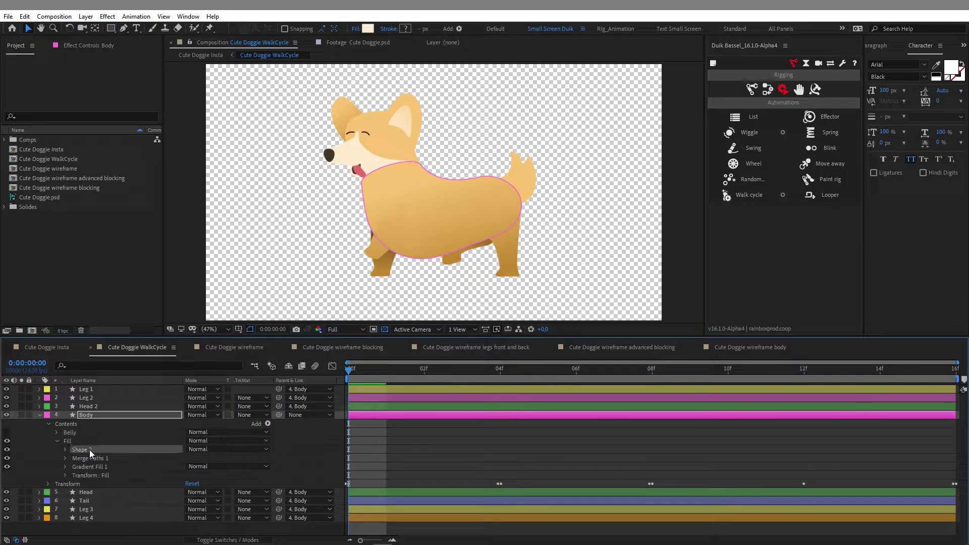
{"action": "left_click", "coordinate": [56, 440]}
{"action": "left_click", "coordinate": [56, 432]}
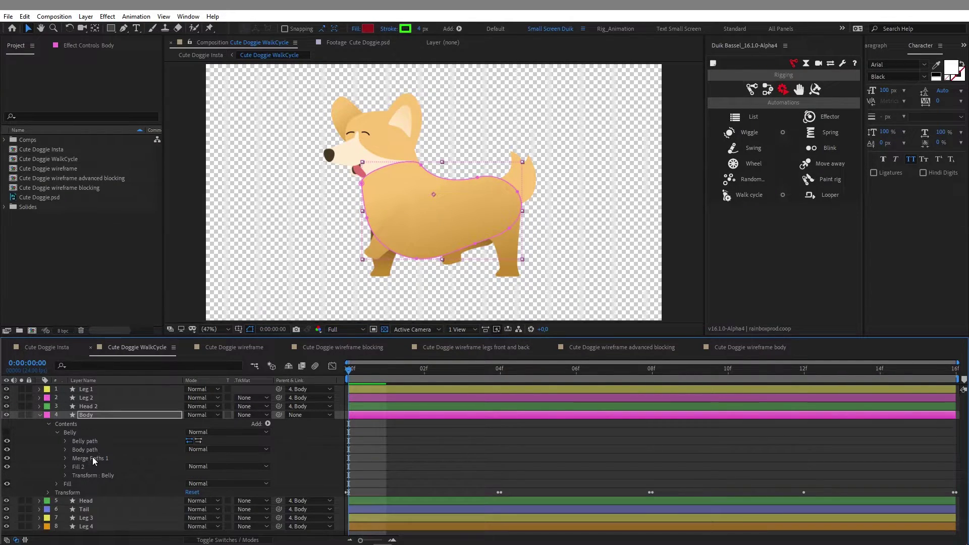
{"action": "left_click", "coordinate": [95, 449]}
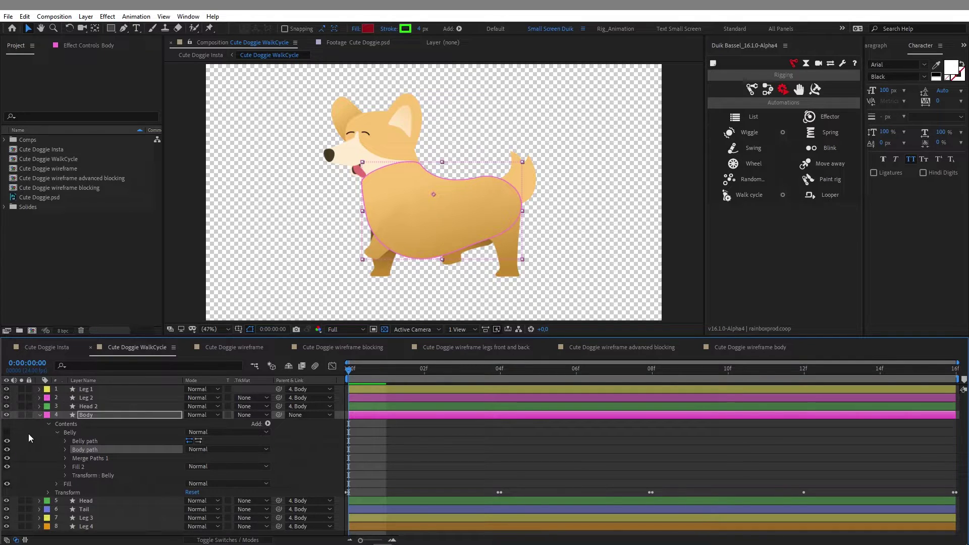
{"action": "left_click", "coordinate": [6, 433]}
Inspect the Belly path and Body path Path properties, then collapse both paths
{"action": "left_click", "coordinate": [66, 450]}
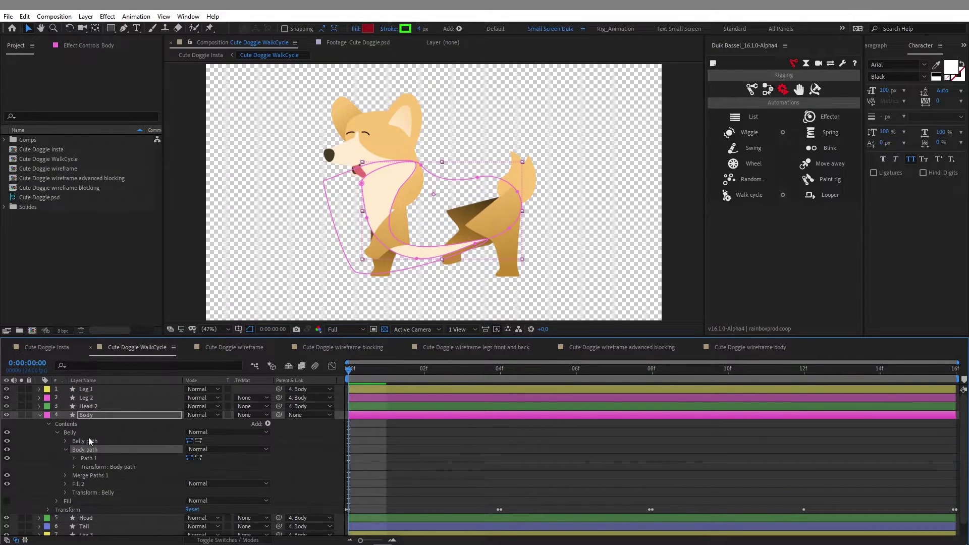
{"action": "left_click", "coordinate": [88, 440]}
{"action": "left_click", "coordinate": [65, 442]}
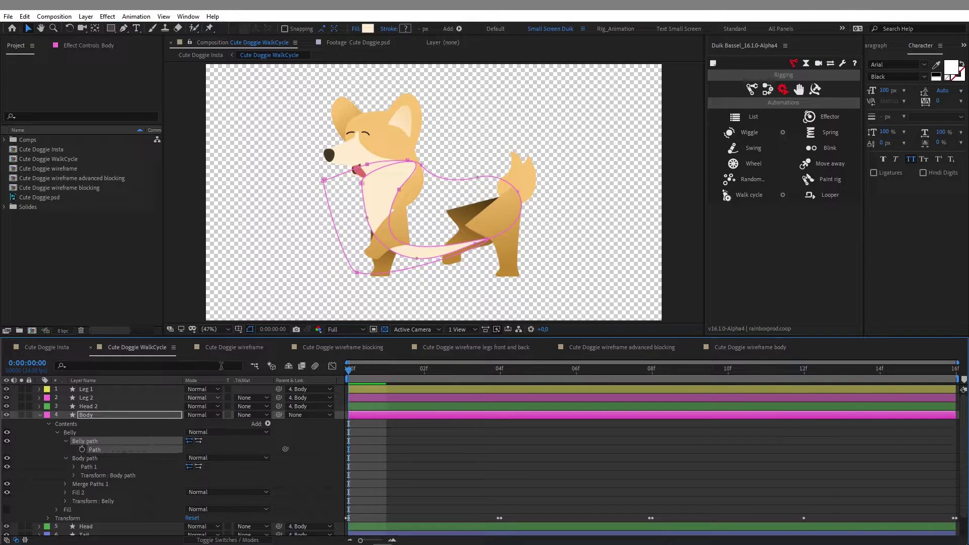
{"action": "left_click_drag", "start_coordinate": [324, 184], "coordinate": [285, 229]}
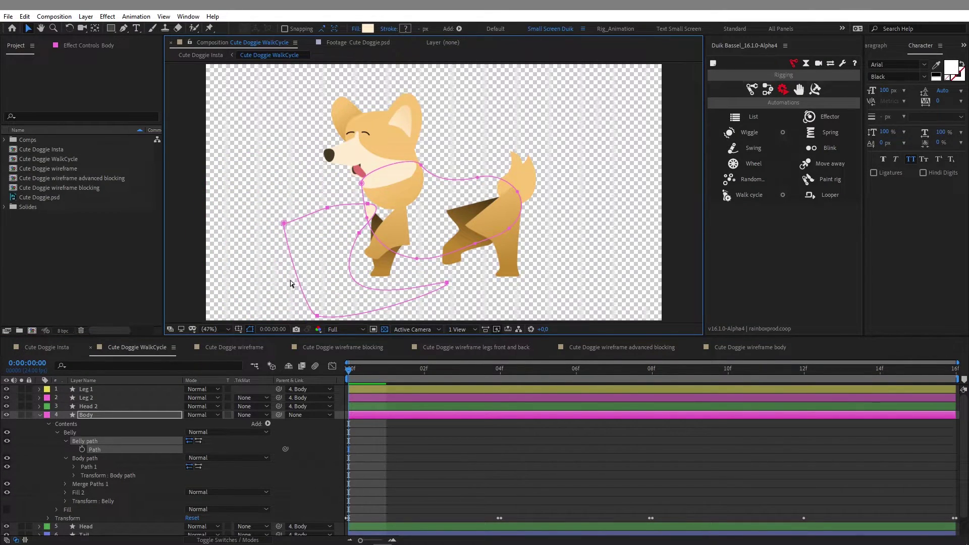
{"action": "key", "text": "ctrl+v"}
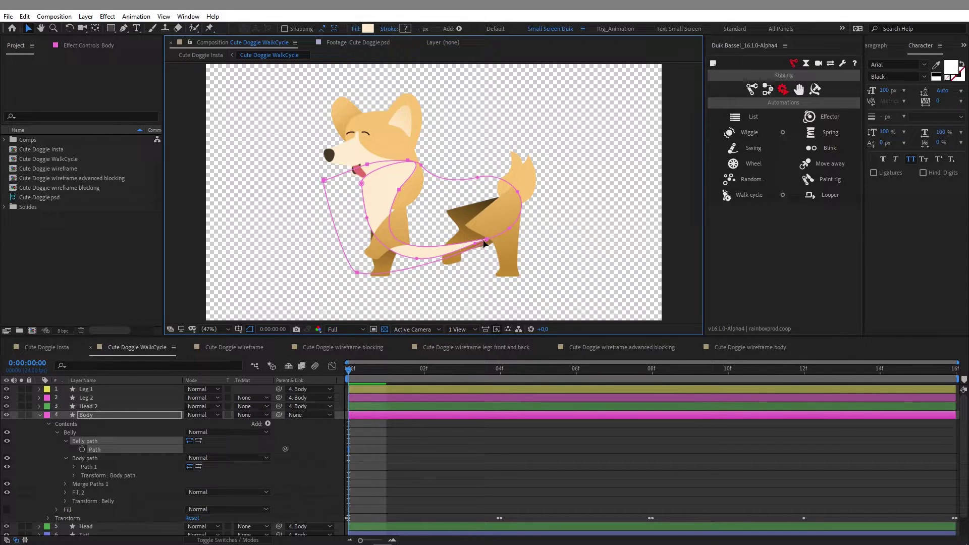
{"action": "left_click", "coordinate": [140, 459]}
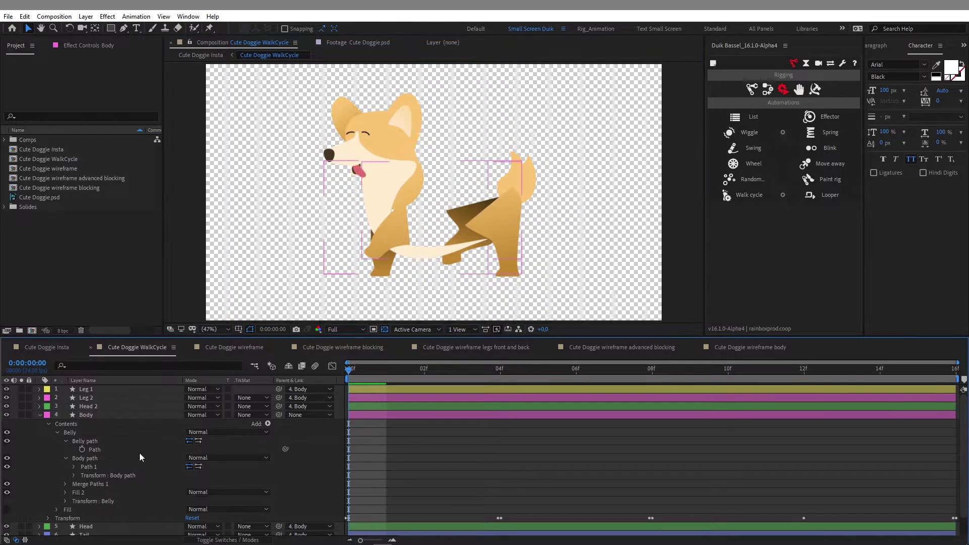
{"action": "left_click", "coordinate": [95, 450]}
{"action": "left_click", "coordinate": [89, 466], "text": "shift"}
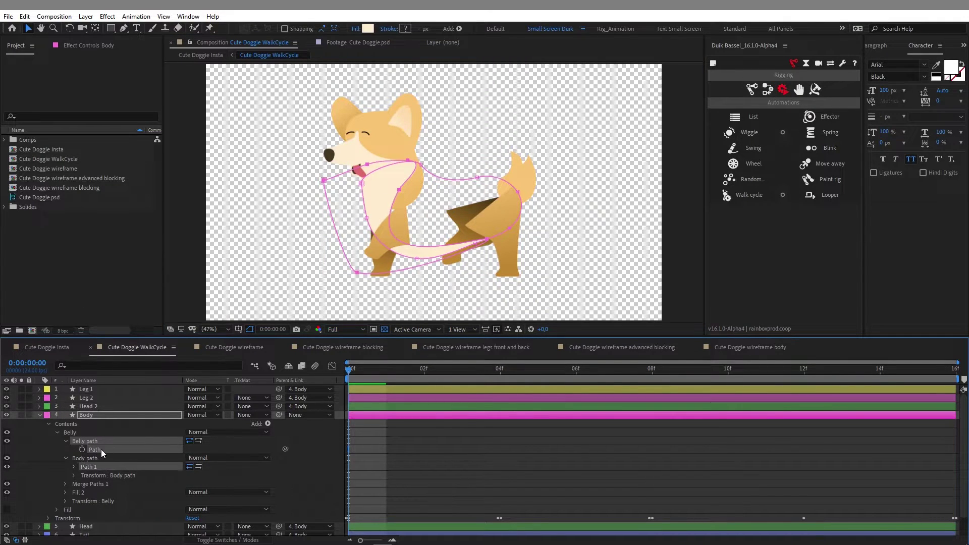
{"action": "left_click", "coordinate": [66, 442]}
{"action": "left_click", "coordinate": [65, 450]}
{"action": "left_click", "coordinate": [101, 433]}
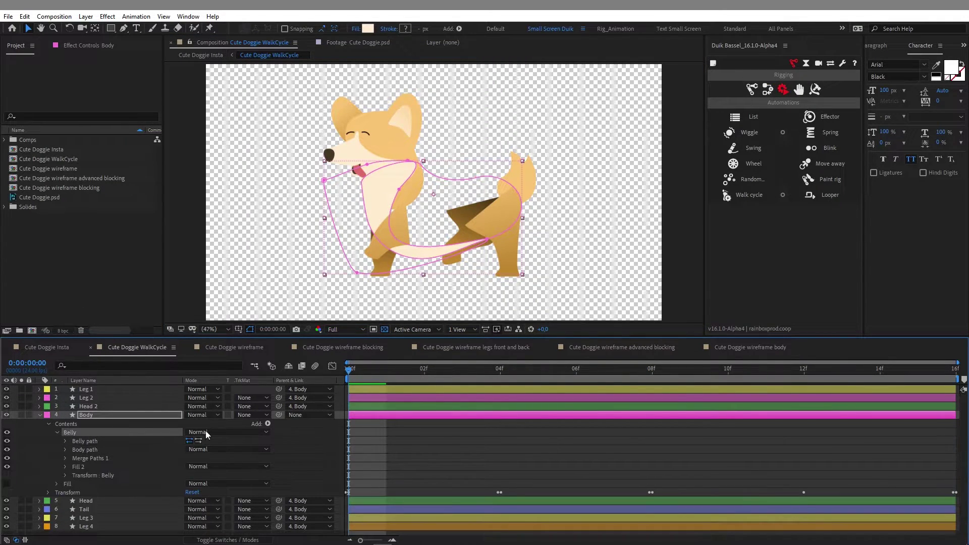
Add Merge Paths 1 to the Belly group, set its Mode to Add, and solo Body
{"action": "left_click", "coordinate": [267, 424]}
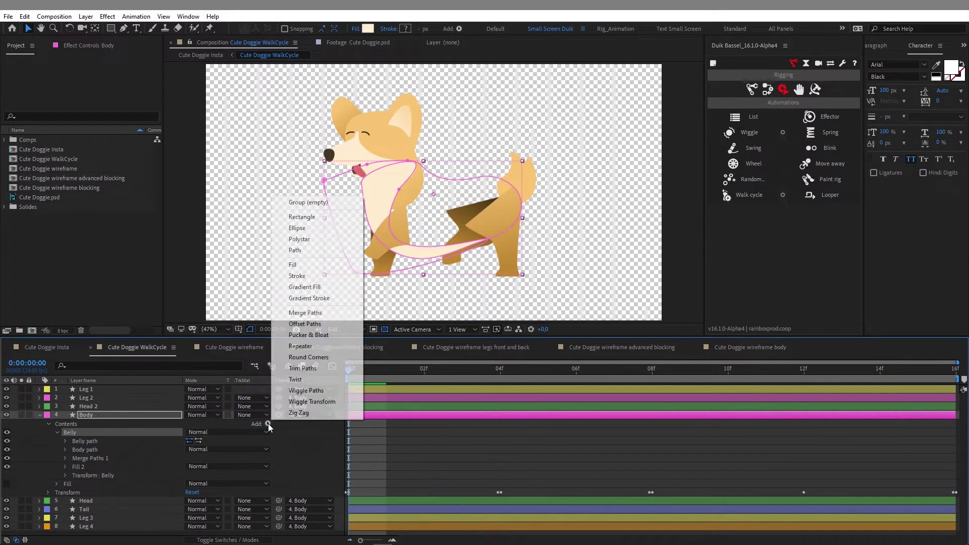
{"action": "left_click", "coordinate": [325, 313]}
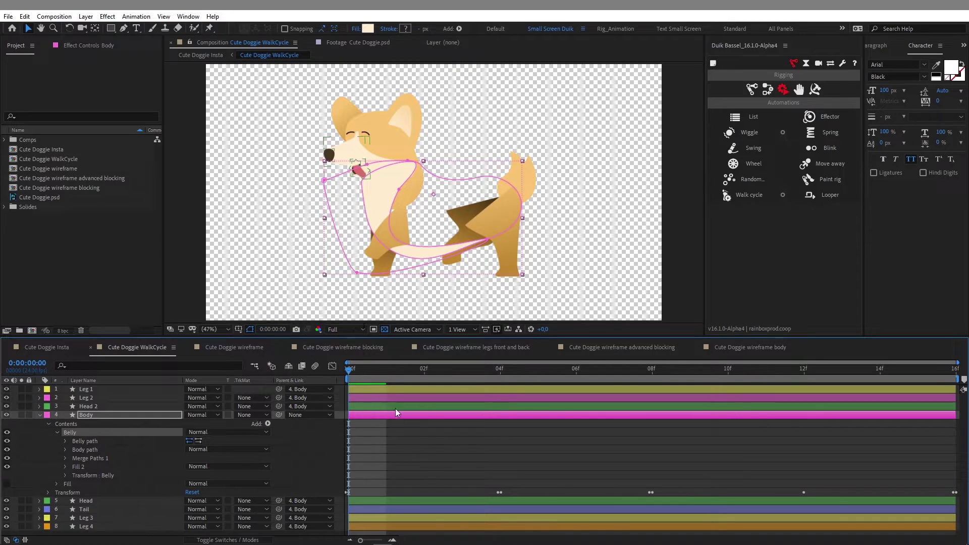
{"action": "left_click", "coordinate": [66, 458]}
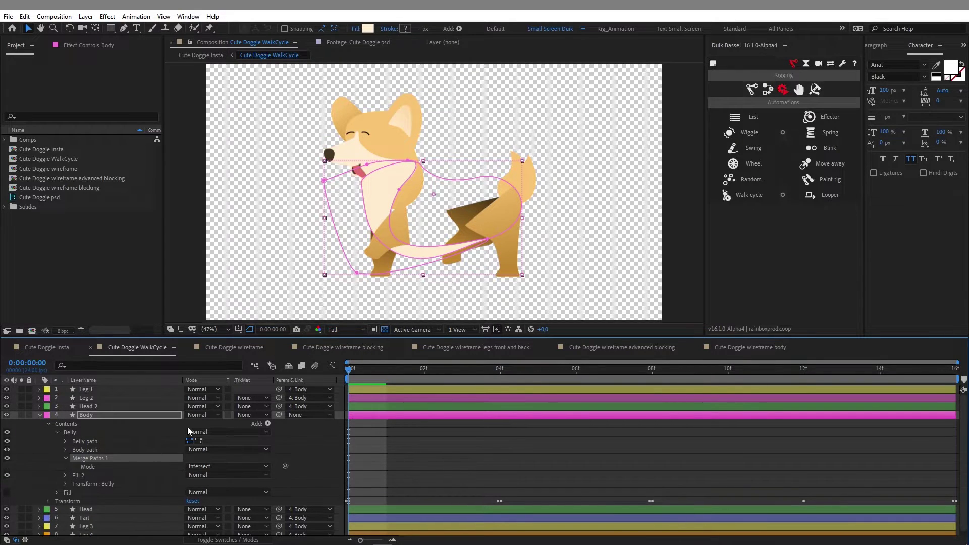
{"action": "left_click", "coordinate": [225, 466]}
{"action": "left_click", "coordinate": [227, 489]}
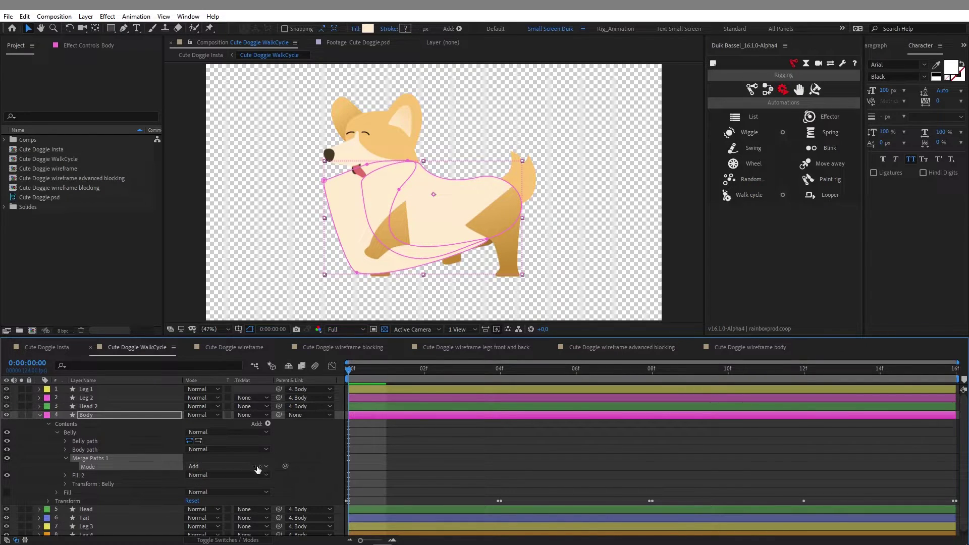
{"action": "left_click", "coordinate": [21, 415]}
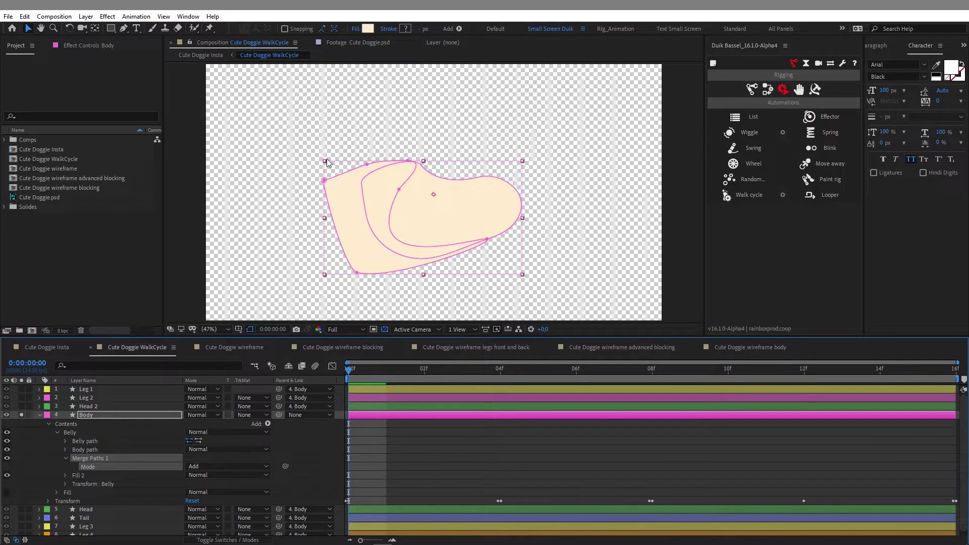
{"action": "left_click", "coordinate": [252, 418]}
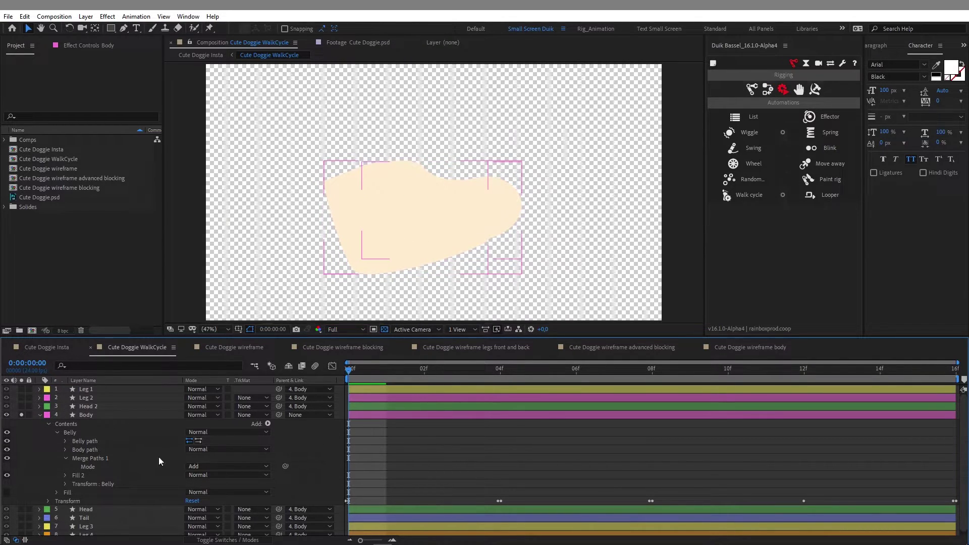
Try Merge Paths 1 in Intersect and then Subtract mode on the belly paths
{"action": "left_click", "coordinate": [109, 468]}
{"action": "left_click", "coordinate": [222, 466]}
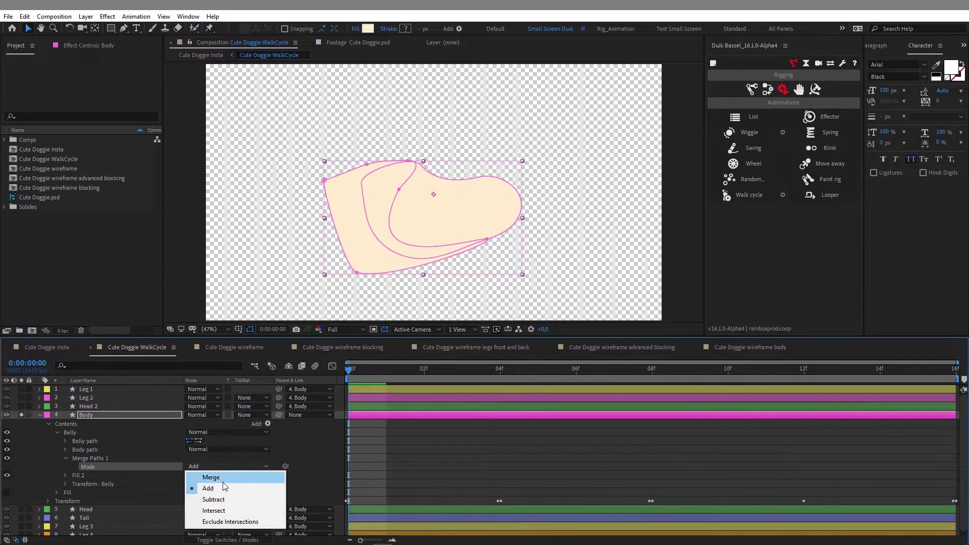
{"action": "left_click", "coordinate": [235, 510]}
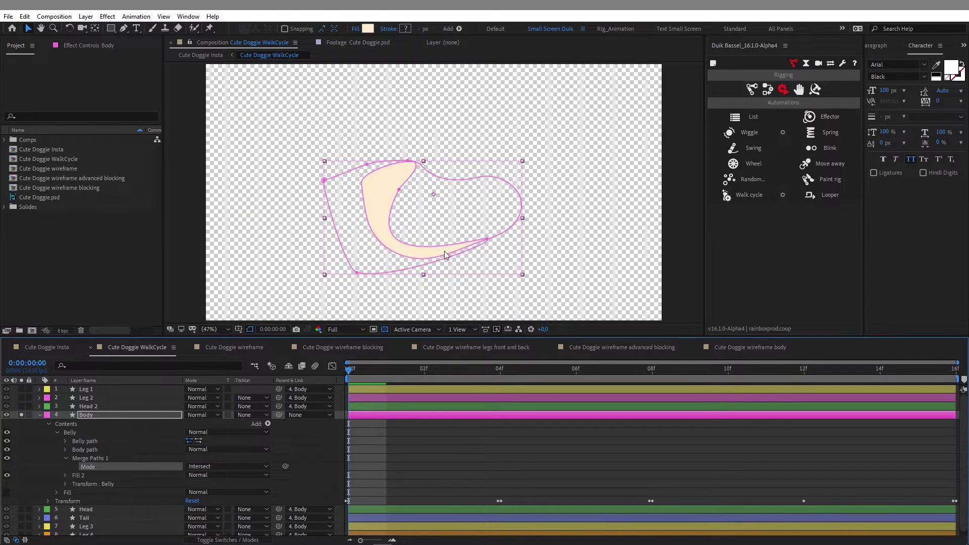
{"action": "left_click", "coordinate": [227, 466]}
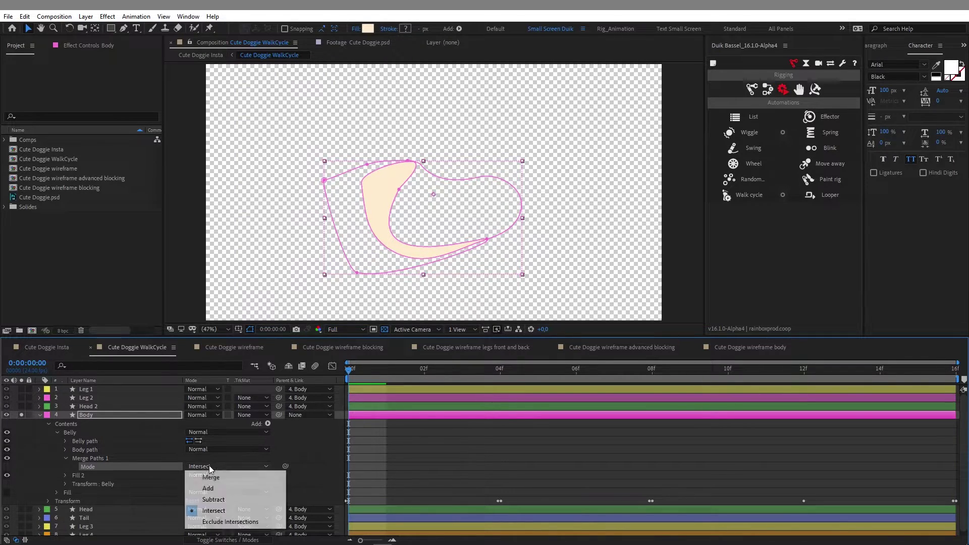
{"action": "left_click", "coordinate": [232, 500]}
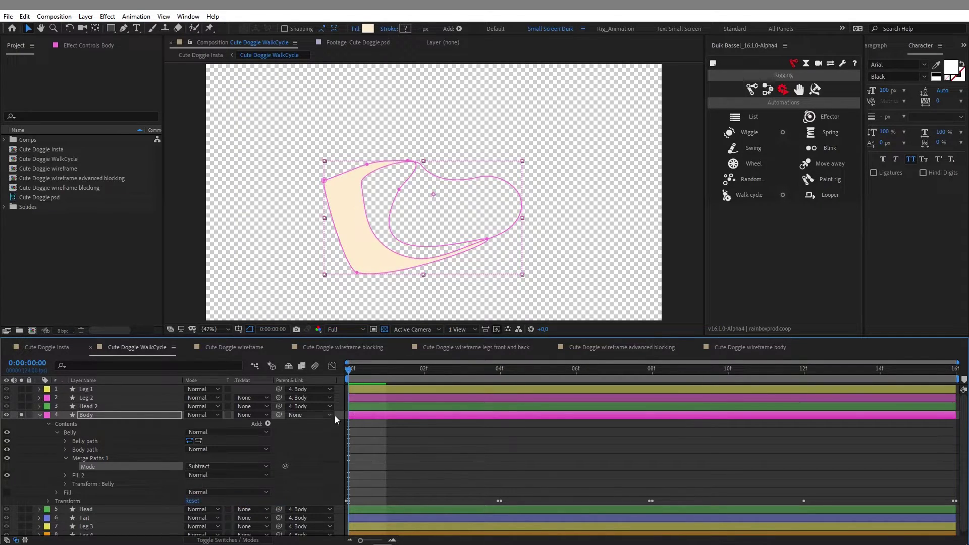
Move Body path above Belly path and set Merge Paths 1 back to Intersect
{"action": "left_click", "coordinate": [305, 448]}
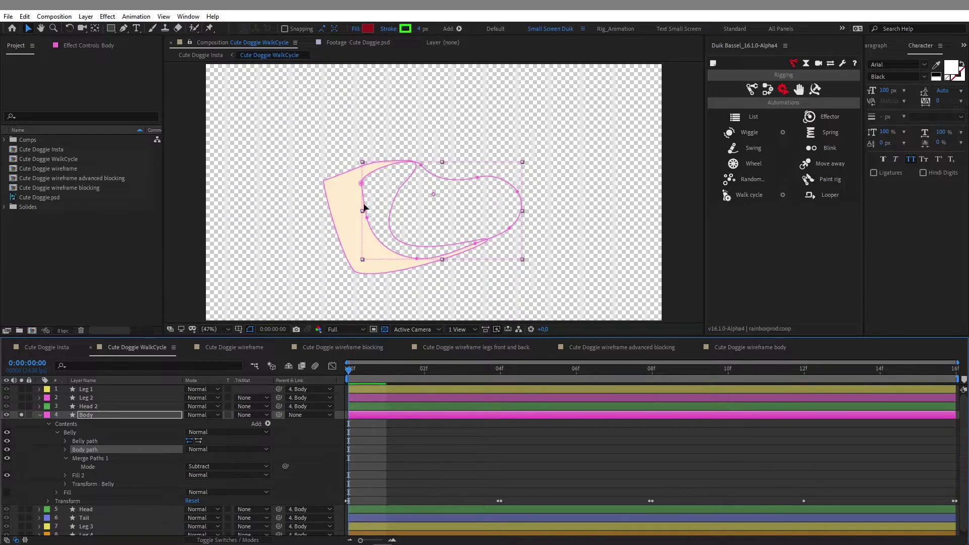
{"action": "mouse_move", "coordinate": [97, 450]}
{"action": "left_mouse_down"}
{"action": "mouse_move", "coordinate": [104, 439]}
{"action": "mouse_move", "coordinate": [96, 439]}
{"action": "left_mouse_up"}
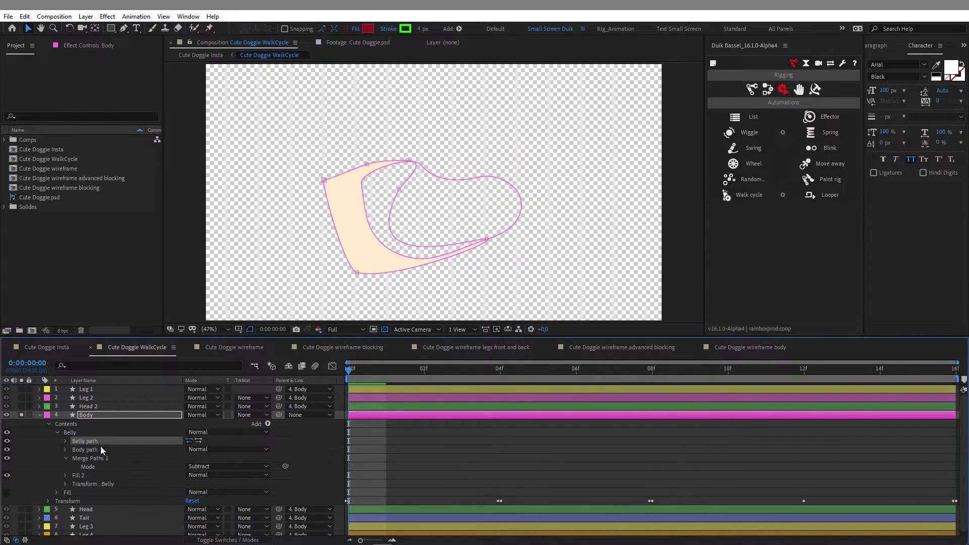
{"action": "left_click", "coordinate": [107, 458]}
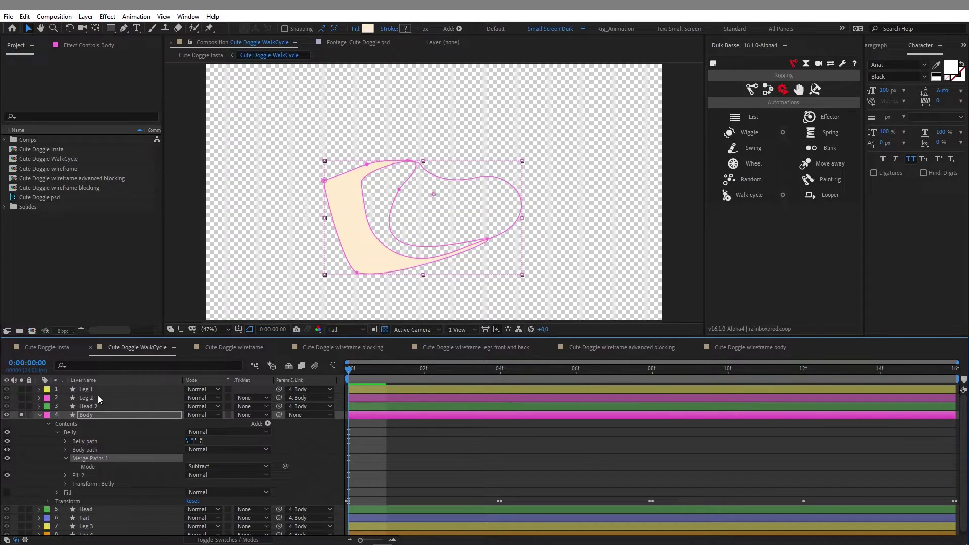
{"action": "left_click", "coordinate": [233, 467]}
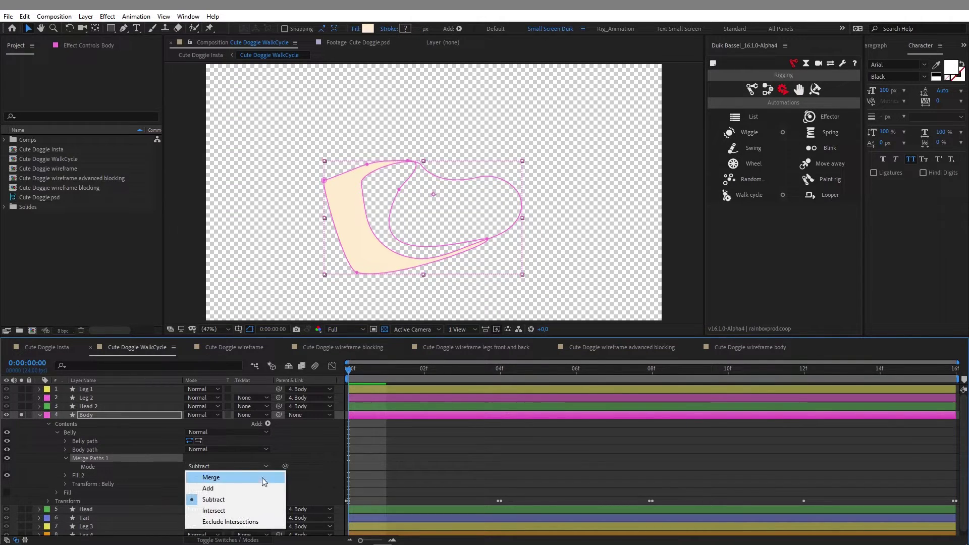
{"action": "left_click", "coordinate": [251, 512]}
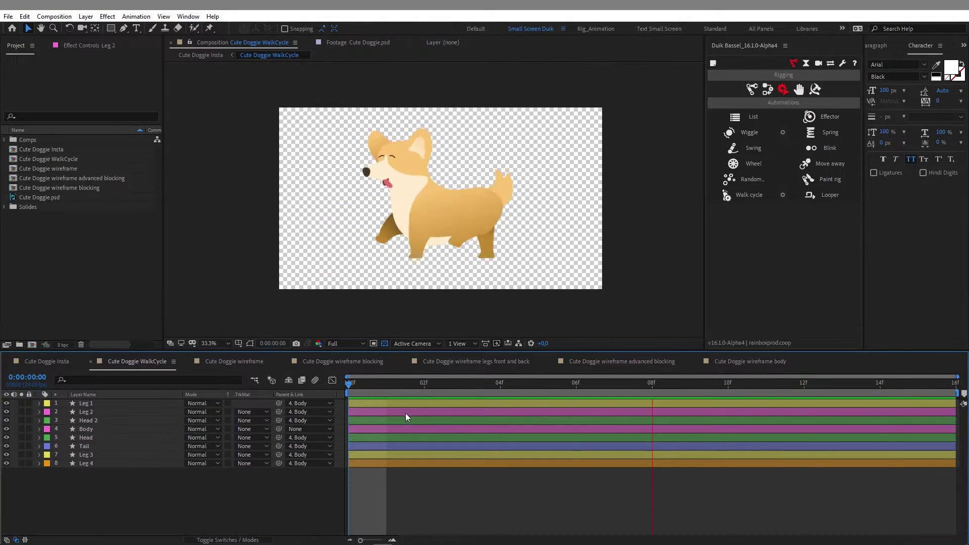
Stop the walk-cycle preview, switch to Cute Doggie Insta, and preview that scene
{"action": "key", "text": "space"}
{"action": "key", "text": "space"}
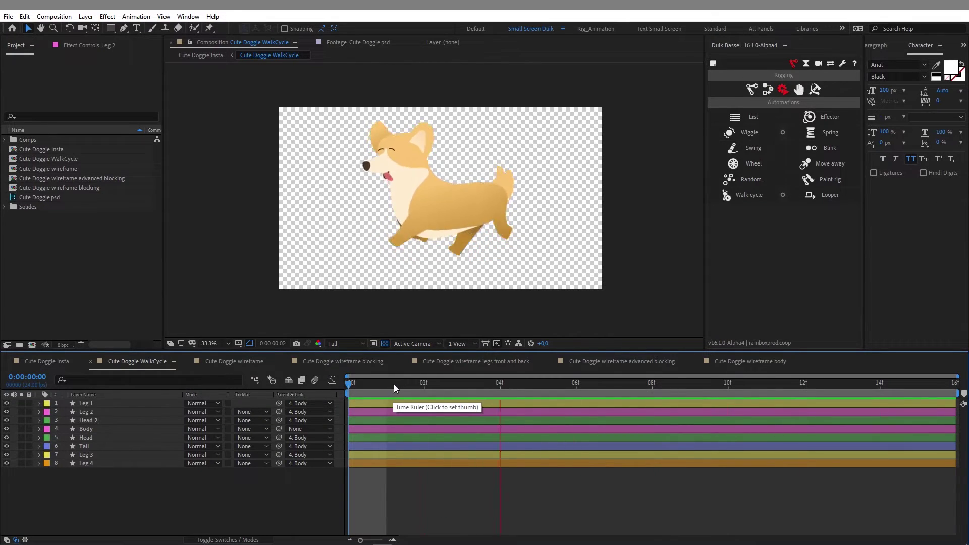
{"action": "left_click", "coordinate": [57, 360]}
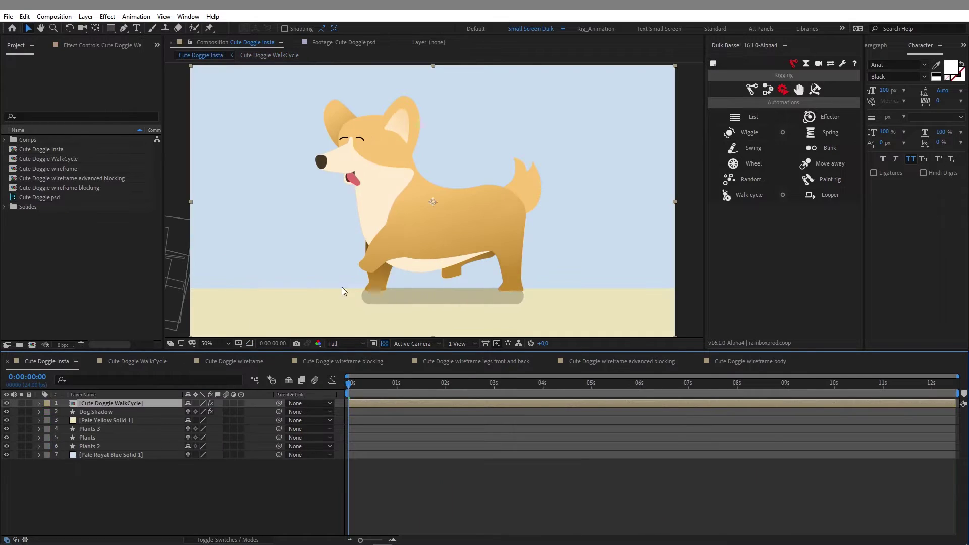
{"action": "key", "text": "space"}
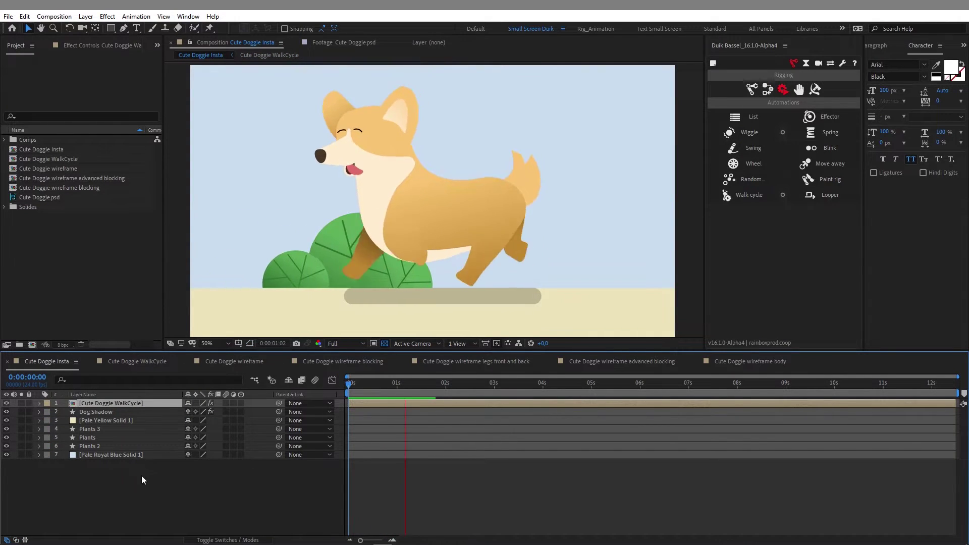
{"action": "key", "text": "space"}
Solo the blue sky solid, yellow ground solid, Dog Shadow and Cute Doggie WalkCycle layers
{"action": "left_click", "coordinate": [20, 455]}
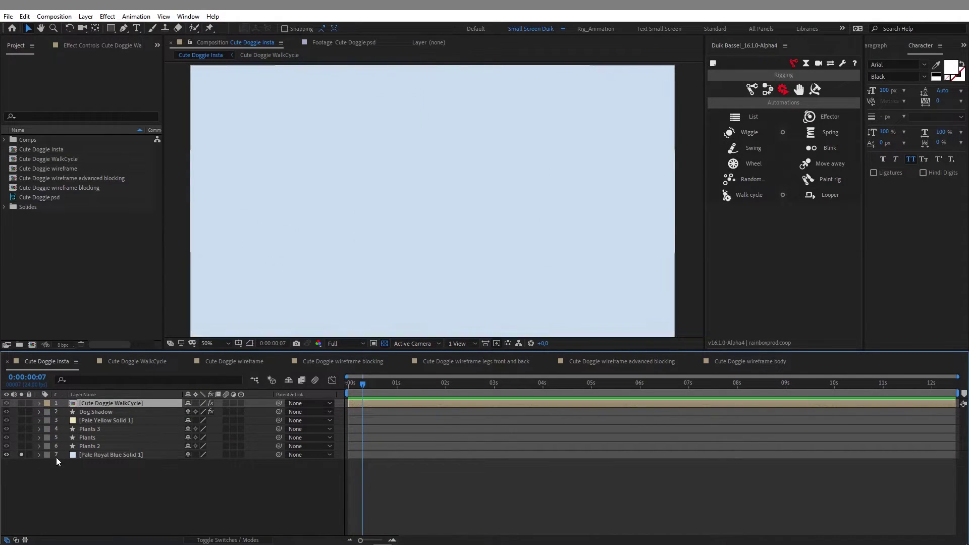
{"action": "left_click", "coordinate": [126, 456]}
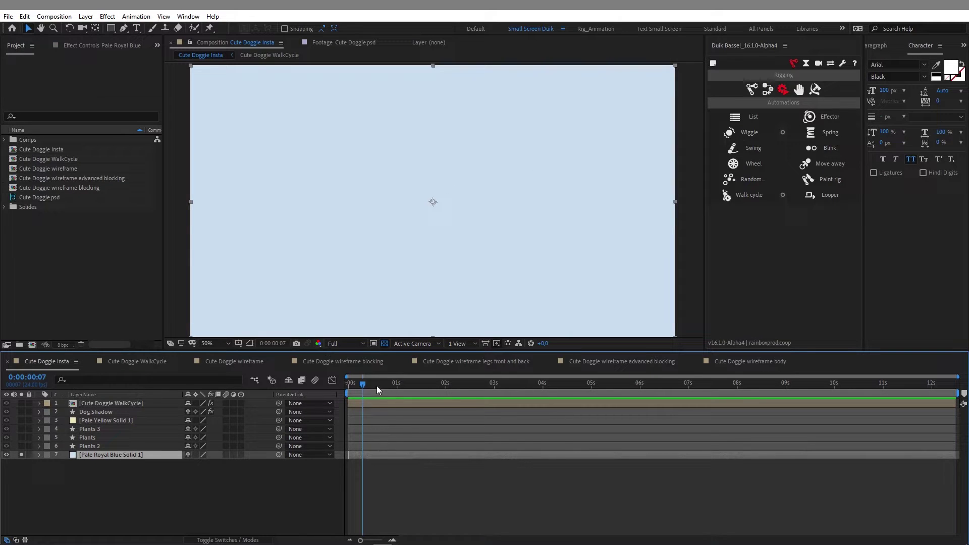
{"action": "key", "text": "Home"}
{"action": "left_click", "coordinate": [107, 412]}
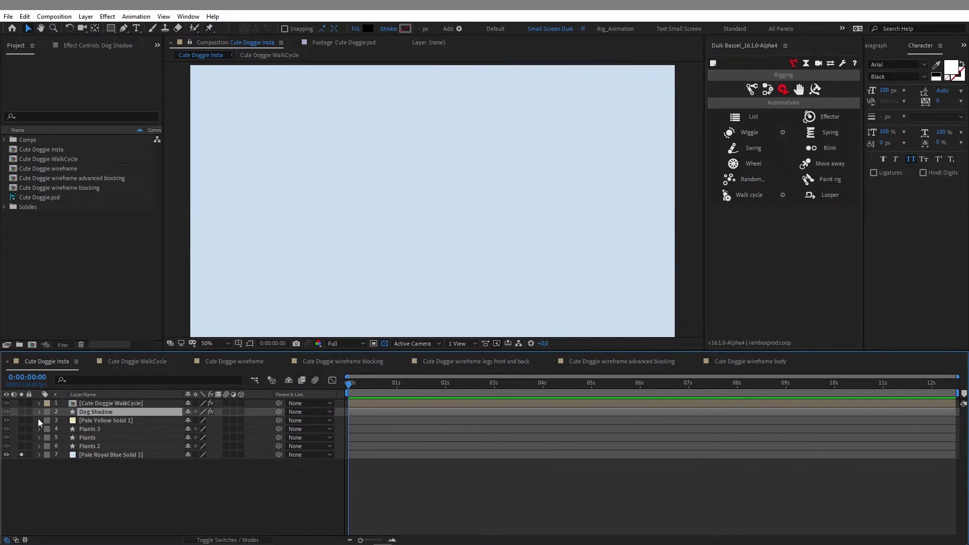
{"action": "left_click", "coordinate": [80, 420]}
{"action": "left_click", "coordinate": [21, 420]}
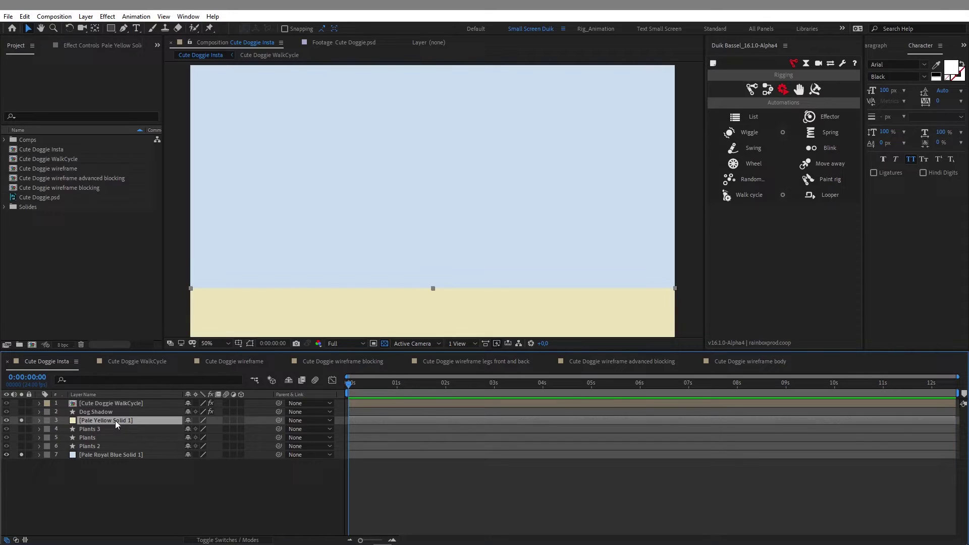
{"action": "left_click", "coordinate": [21, 412]}
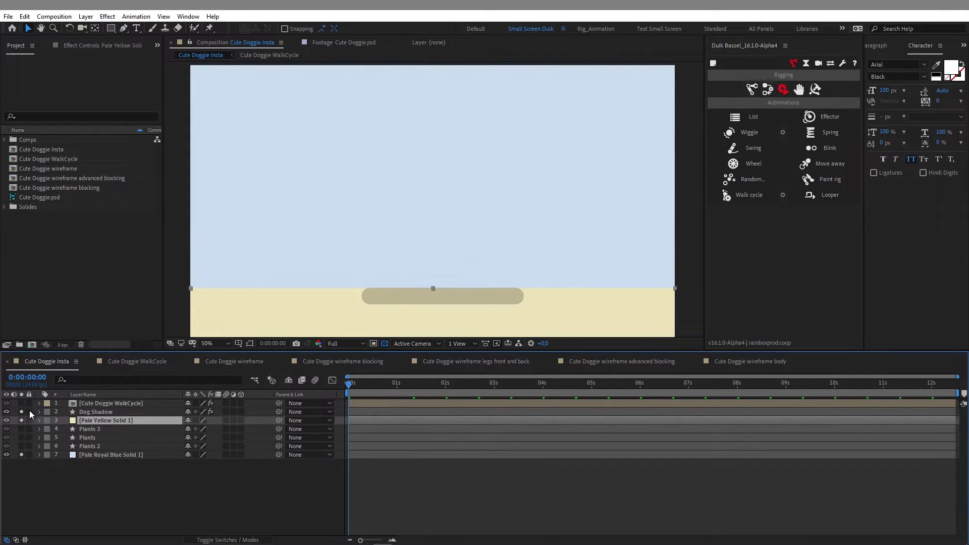
{"action": "left_click", "coordinate": [21, 403]}
Unsolo all layers and scrub the first second to compare the Plants, Plants 2 and Plants 3 layers
{"action": "left_click", "coordinate": [116, 455]}
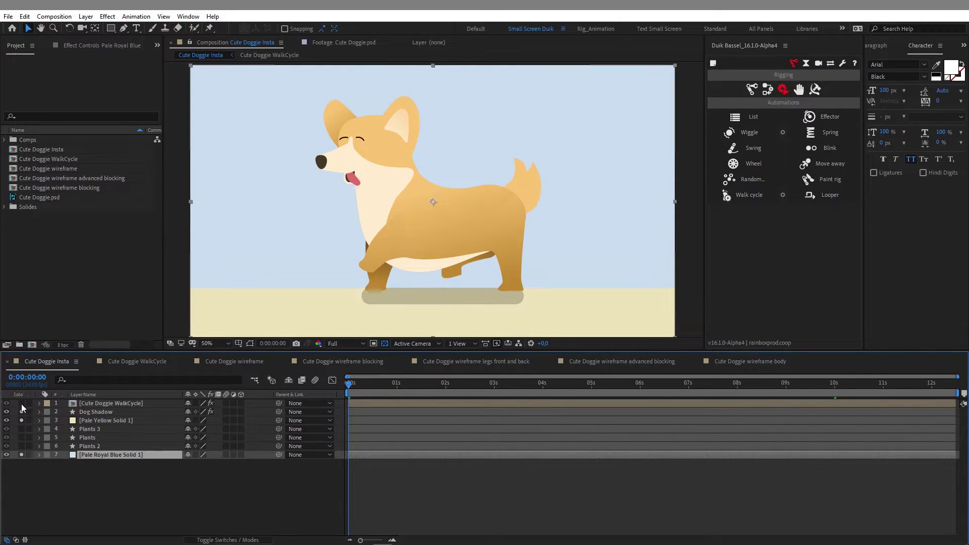
{"action": "left_click_drag", "start_coordinate": [21, 403], "coordinate": [22, 455]}
{"action": "left_click", "coordinate": [91, 429]}
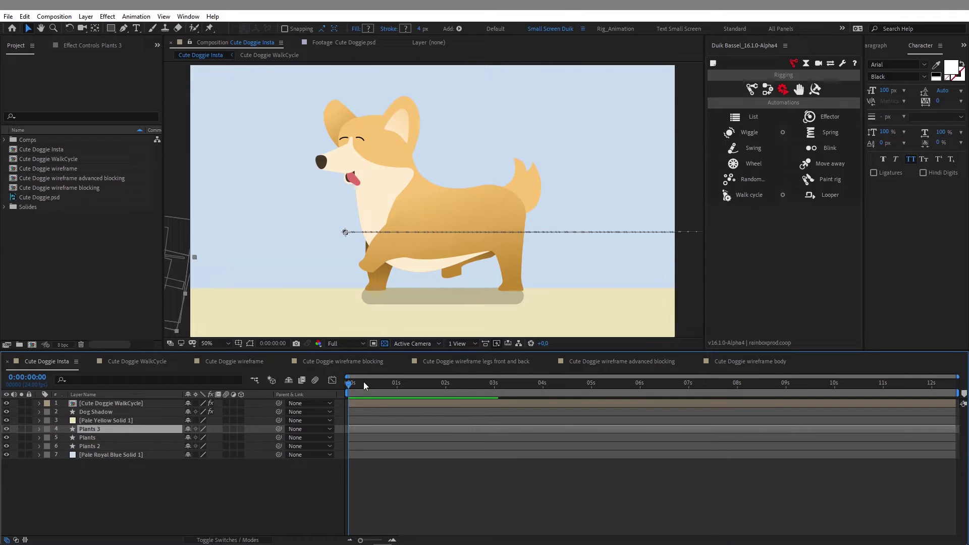
{"action": "left_click_drag", "start_coordinate": [363, 382], "coordinate": [394, 392]}
{"action": "left_click", "coordinate": [92, 437]}
{"action": "left_click", "coordinate": [96, 446]}
{"action": "left_click", "coordinate": [104, 430]}
{"action": "left_click", "coordinate": [105, 438]}
{"action": "left_click", "coordinate": [104, 446]}
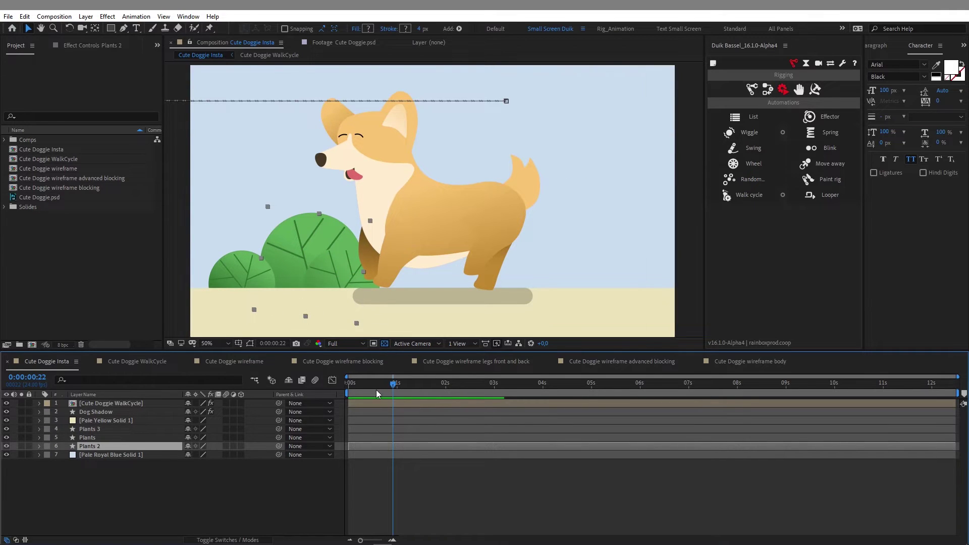
{"action": "left_click_drag", "start_coordinate": [377, 390], "coordinate": [405, 387]}
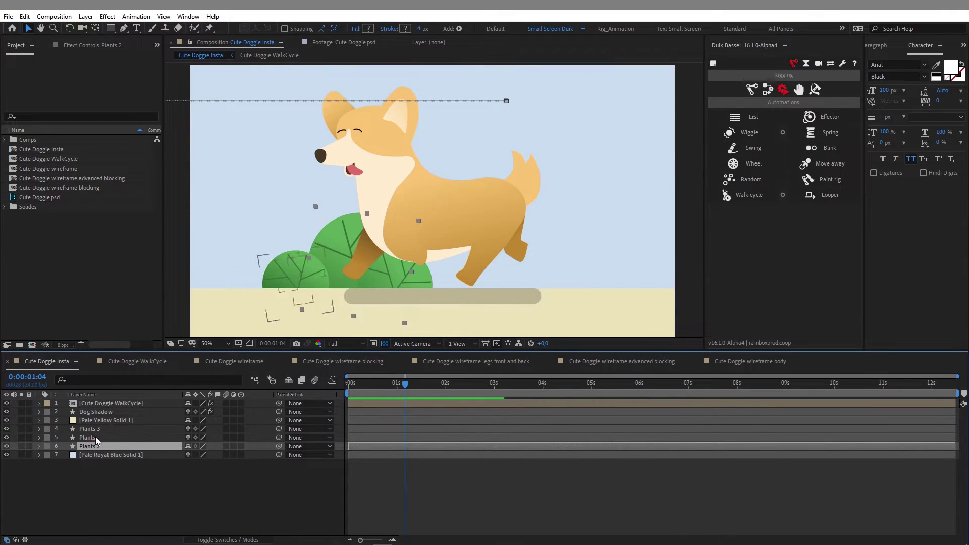
{"action": "left_click", "coordinate": [95, 437]}
{"action": "left_click", "coordinate": [365, 387]}
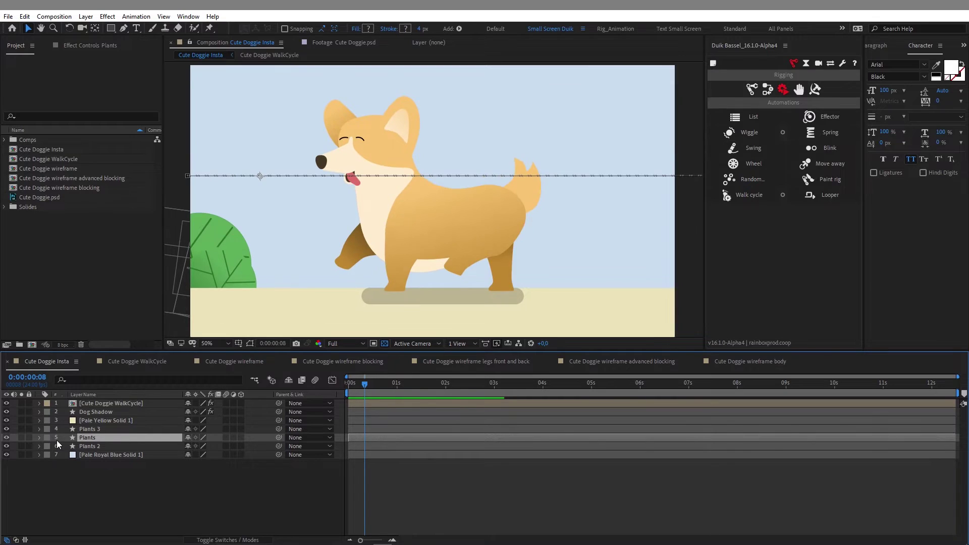
Solo Plants 2, select its Shape 5 vein lines, and reshape them with path vertices shown
{"action": "left_click", "coordinate": [21, 446]}
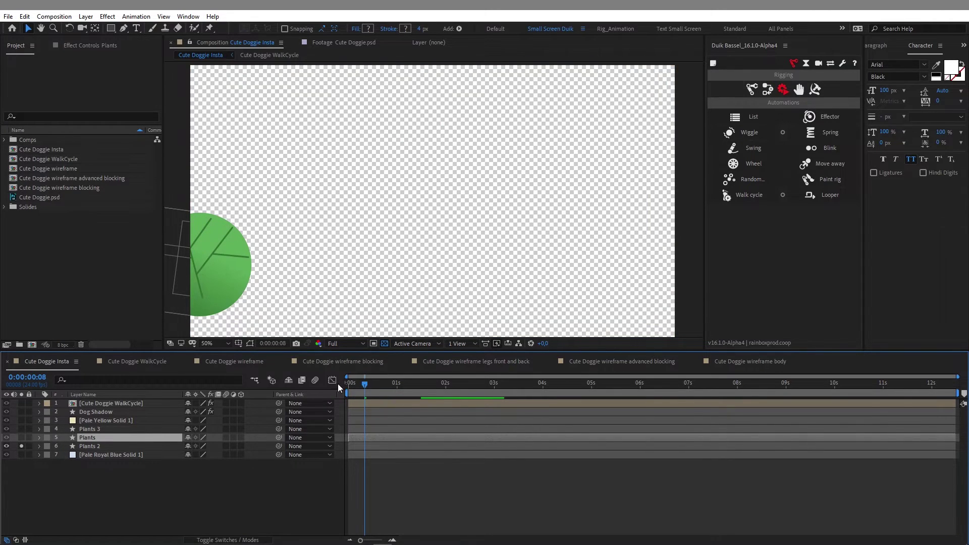
{"action": "left_click_drag", "start_coordinate": [364, 385], "coordinate": [395, 385]}
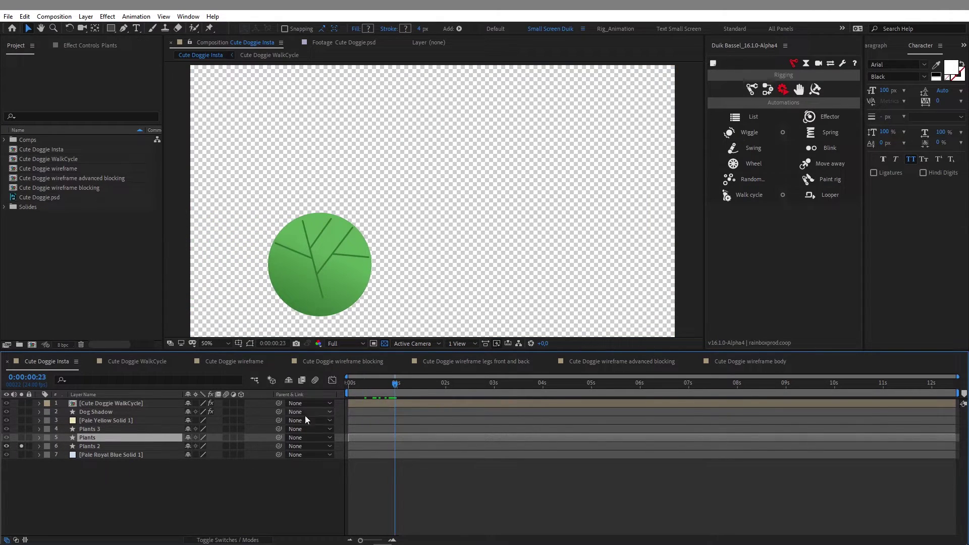
{"action": "left_click", "coordinate": [39, 446]}
{"action": "left_click", "coordinate": [48, 455]}
{"action": "left_click", "coordinate": [73, 472]}
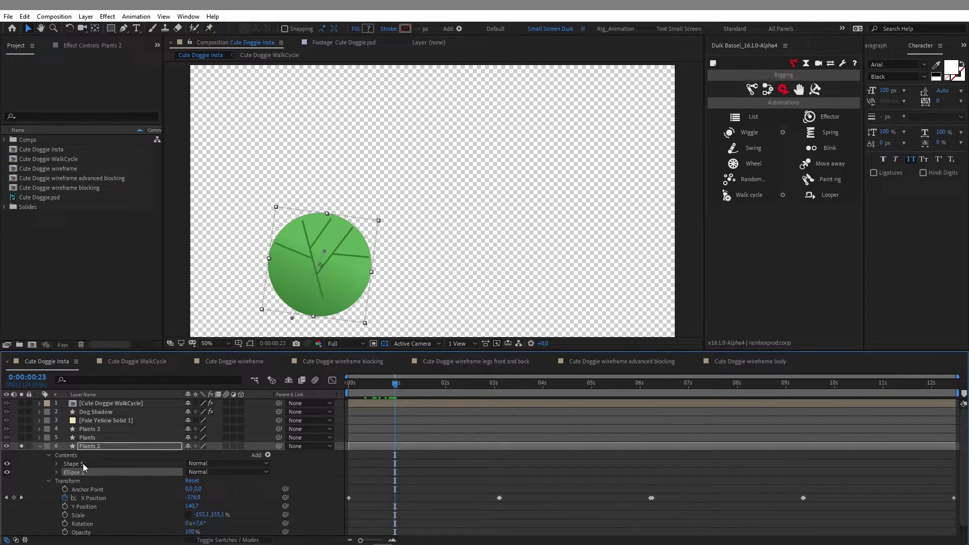
{"action": "left_click", "coordinate": [83, 464]}
{"action": "left_click", "coordinate": [249, 343]}
{"action": "left_click", "coordinate": [322, 296]}
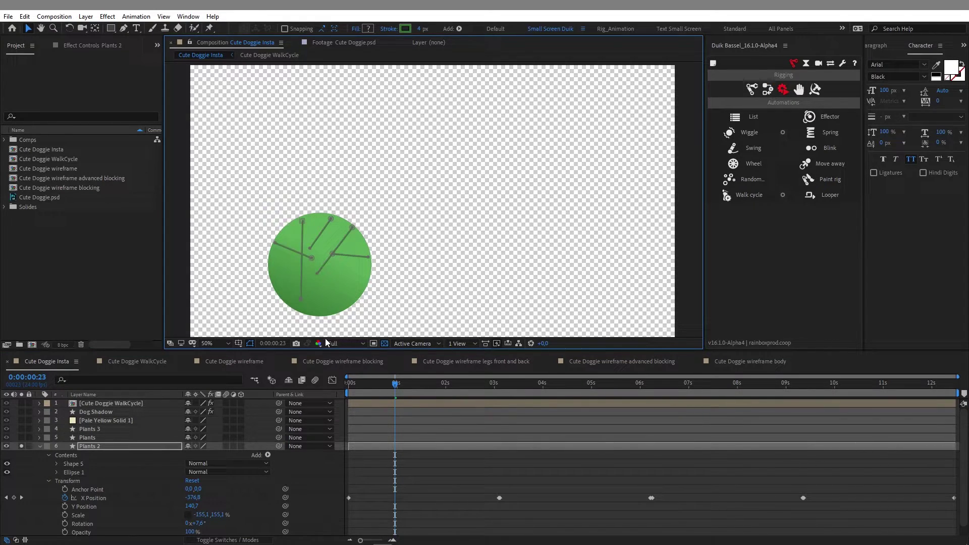
{"action": "left_click", "coordinate": [323, 278]}
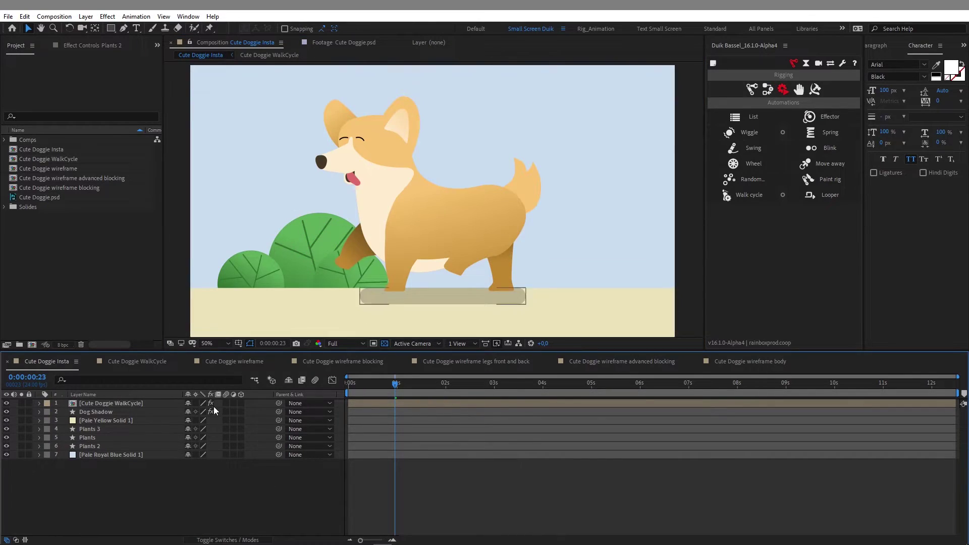
Reveal Plants 3's Position keyframes, merge X and Y, then separate dimensions again
{"action": "left_click", "coordinate": [116, 429]}
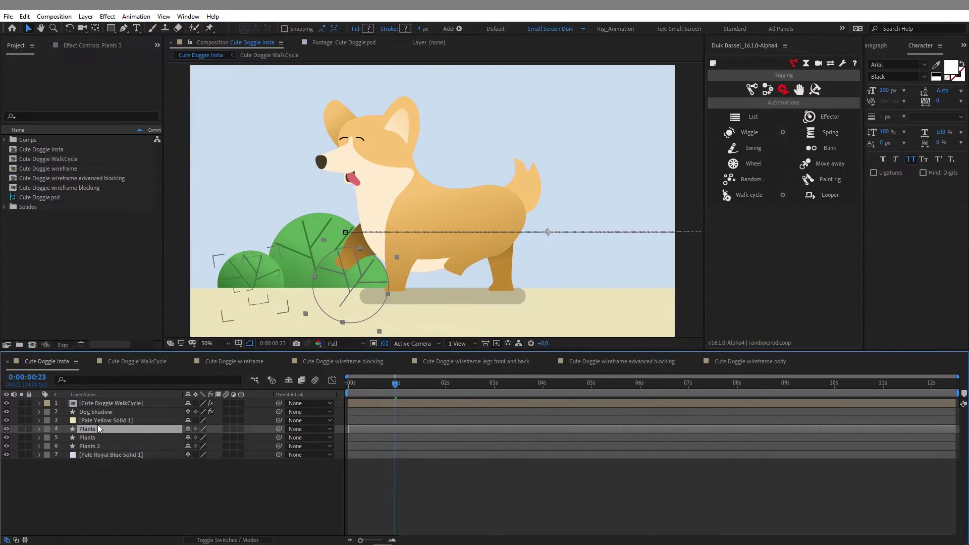
{"action": "key", "text": "u"}
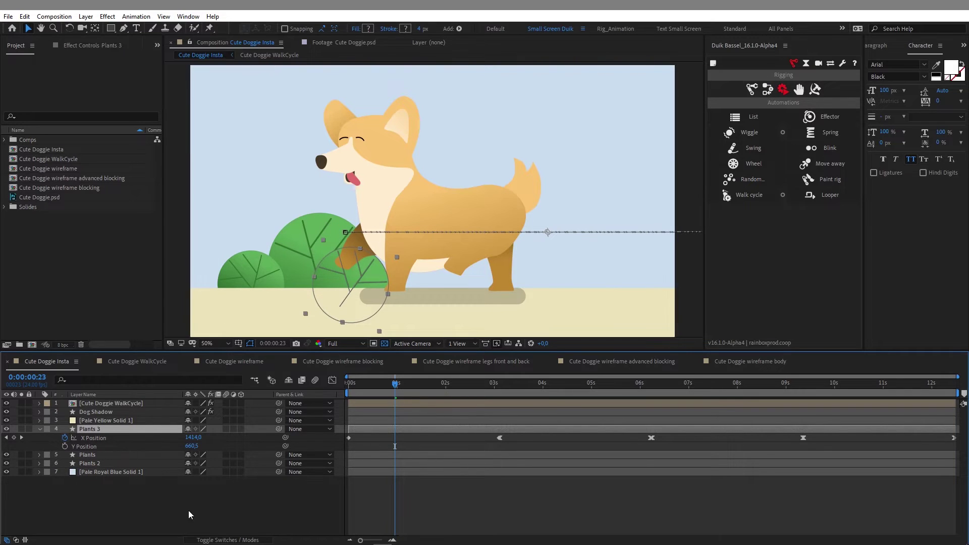
{"action": "left_click_drag", "start_coordinate": [368, 385], "coordinate": [401, 399]}
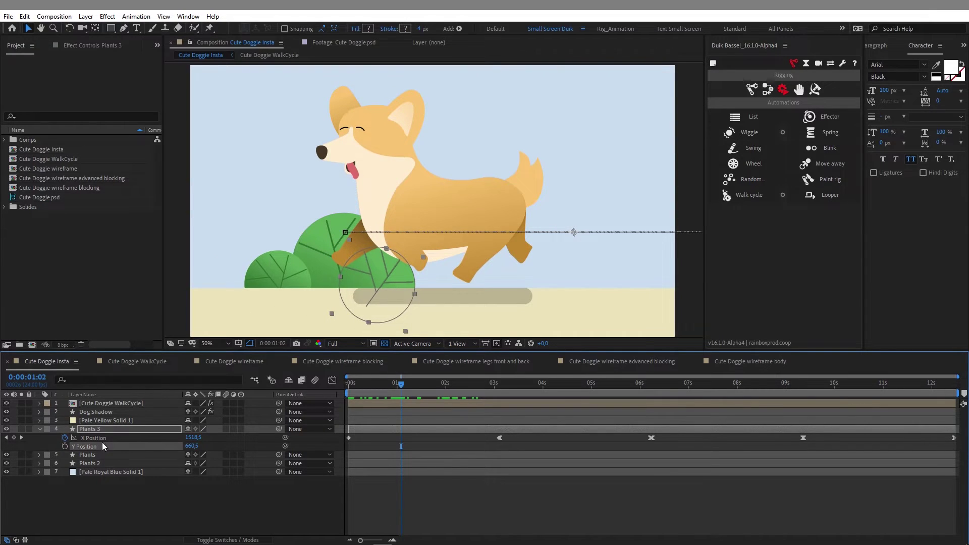
{"action": "key", "text": "Page_Down"}
{"action": "right_click", "coordinate": [117, 438]}
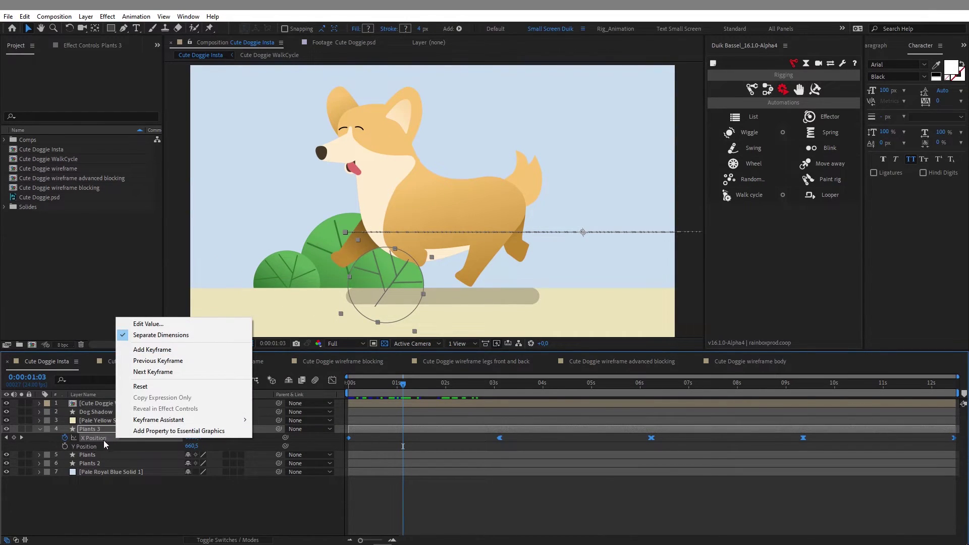
{"action": "left_click", "coordinate": [129, 335]}
{"action": "key", "text": "Page_Up"}
{"action": "key", "text": "Page_Up"}
{"action": "key", "text": "Page_Up"}
{"action": "right_click", "coordinate": [144, 437]}
{"action": "left_click", "coordinate": [191, 336]}
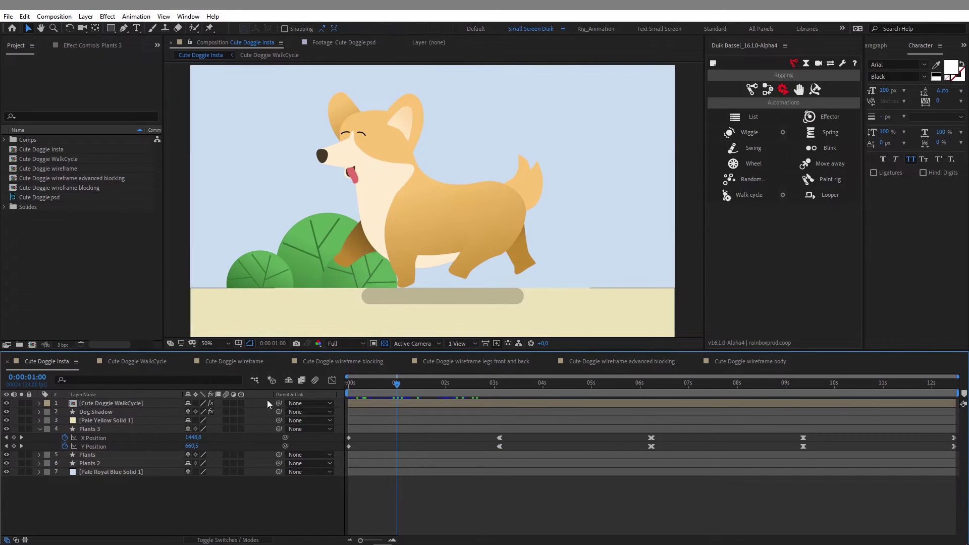
Remove the keyframes from Plants 3's Y Position, keeping X Position animated
{"action": "left_click_drag", "start_coordinate": [365, 389], "coordinate": [403, 386]}
{"action": "key", "text": "Home"}
{"action": "left_click", "coordinate": [64, 447]}
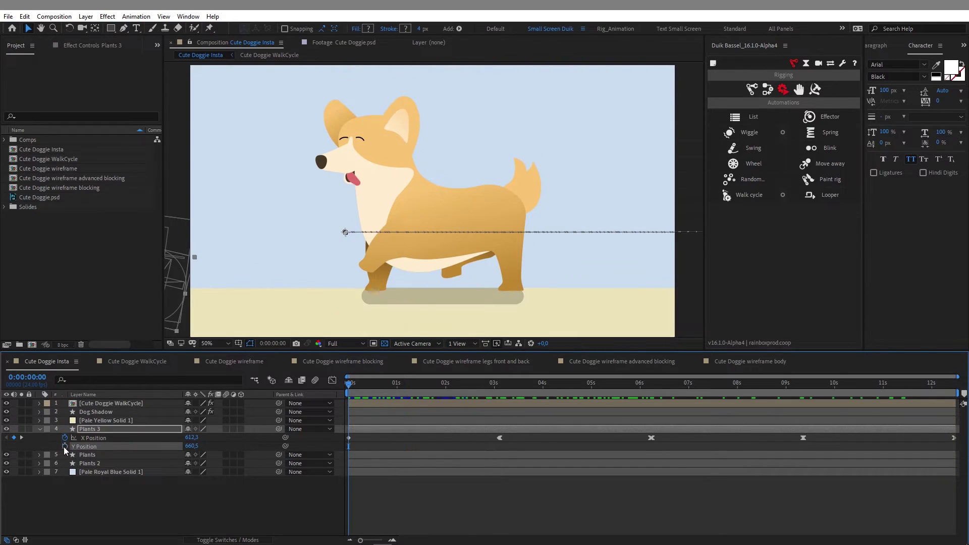
{"action": "left_click", "coordinate": [92, 514]}
{"action": "left_click", "coordinate": [115, 429]}
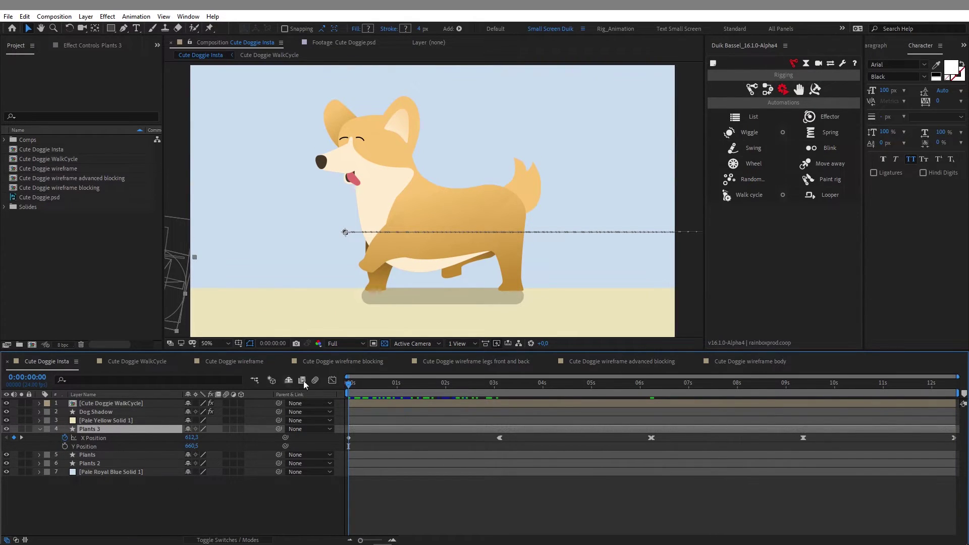
{"action": "left_click", "coordinate": [101, 412]}
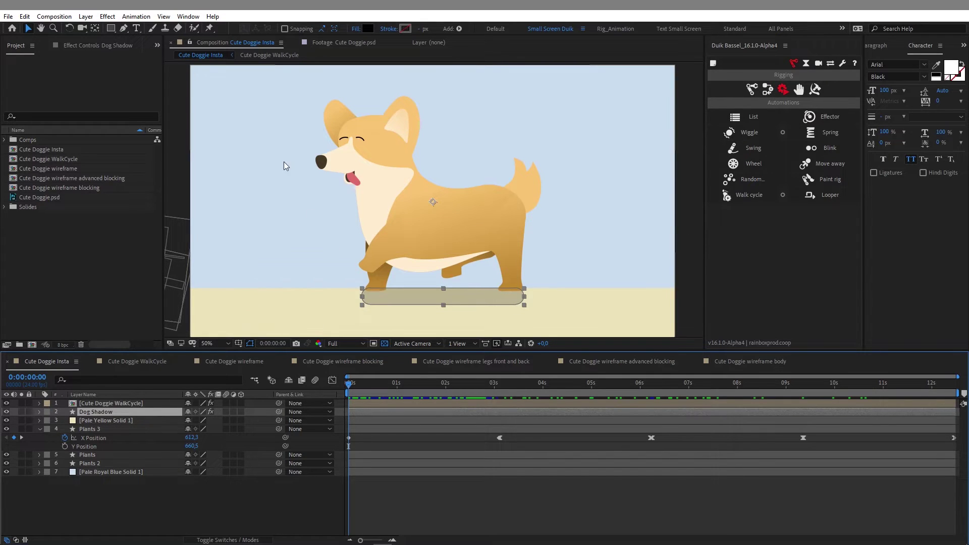
Reveal the Dog Shadow rectangle's Size property and unlink its width from its height
{"action": "left_click", "coordinate": [111, 29]}
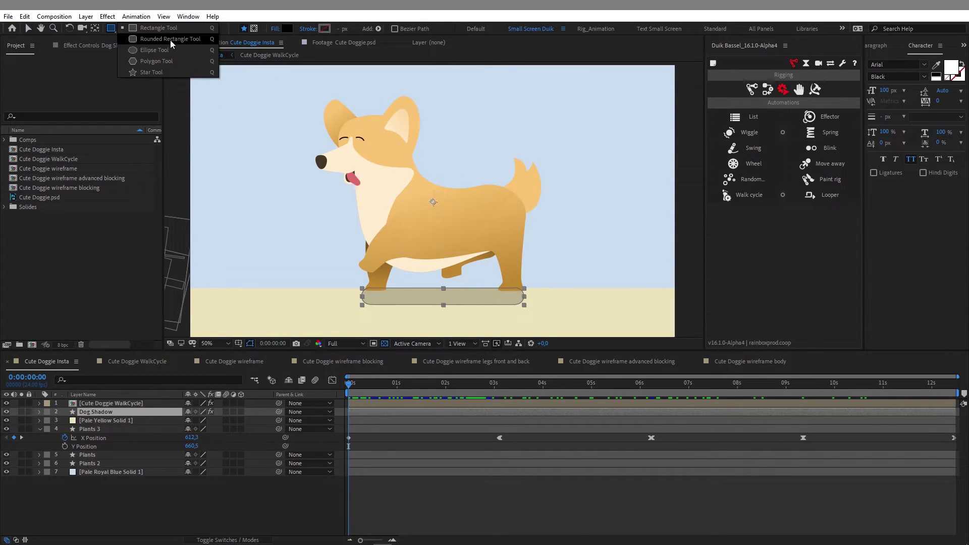
{"action": "left_click", "coordinate": [109, 29]}
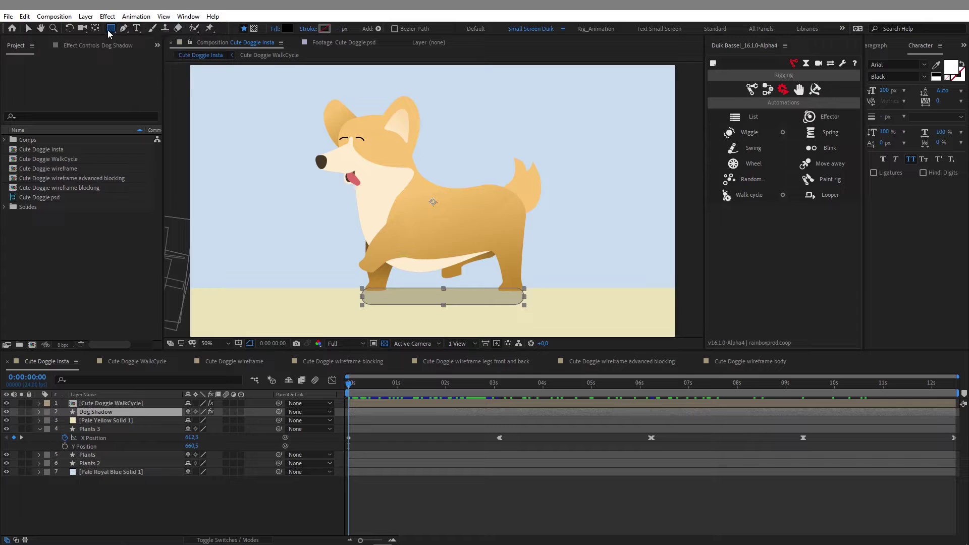
{"action": "left_click", "coordinate": [39, 412]}
{"action": "left_click", "coordinate": [131, 446]}
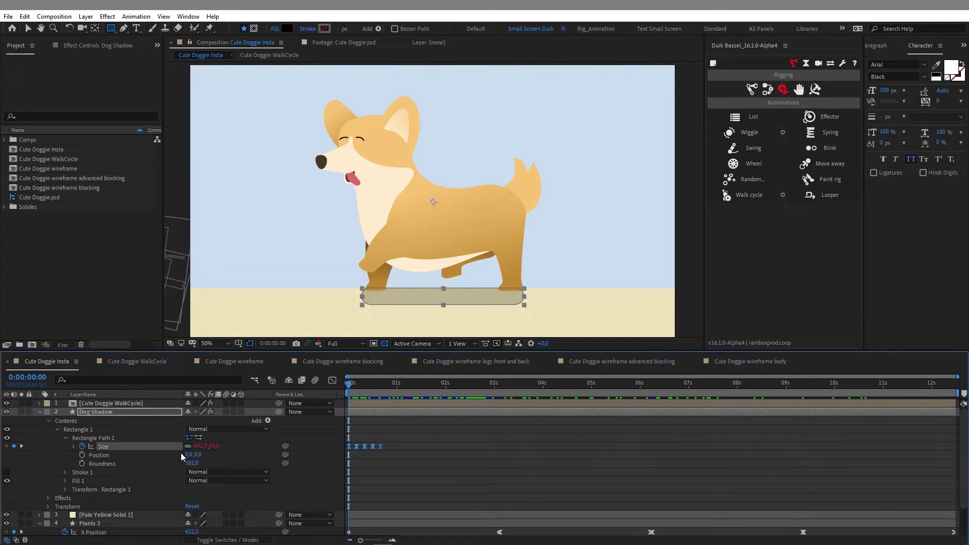
{"action": "left_click", "coordinate": [188, 446]}
Zoom into the timeline, check the shadow at frames 4 and 8, and marquee-select all five Size keyframes
{"action": "left_click", "coordinate": [393, 540]}
{"action": "left_click", "coordinate": [265, 465]}
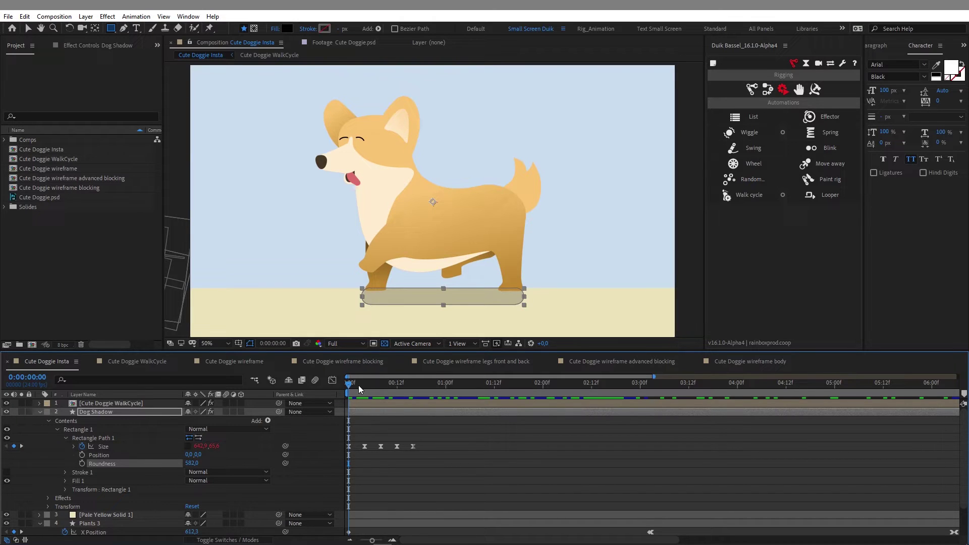
{"action": "left_click_drag", "start_coordinate": [358, 386], "coordinate": [365, 386]}
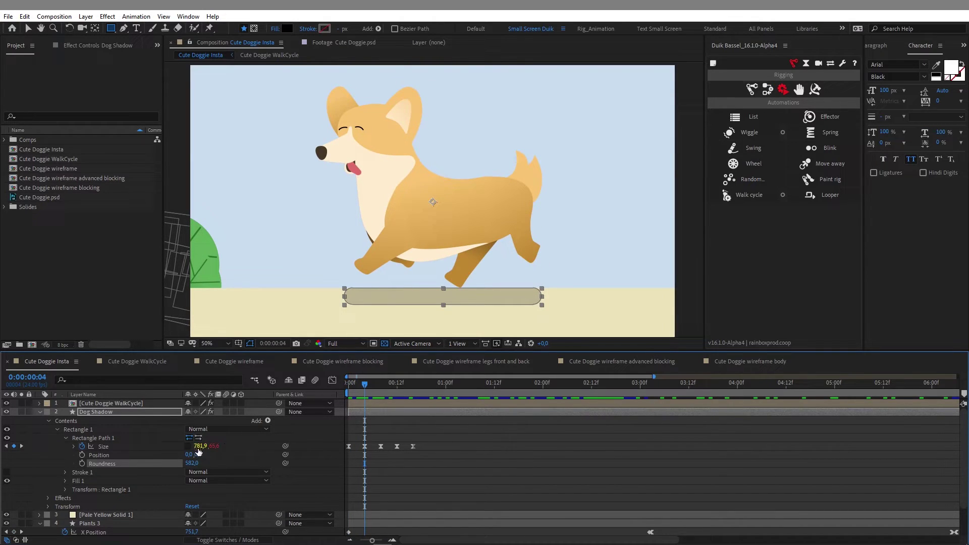
{"action": "left_click_drag", "start_coordinate": [373, 390], "coordinate": [404, 389]}
{"action": "key", "text": "Home"}
{"action": "left_click_drag", "start_coordinate": [447, 433], "coordinate": [345, 450]}
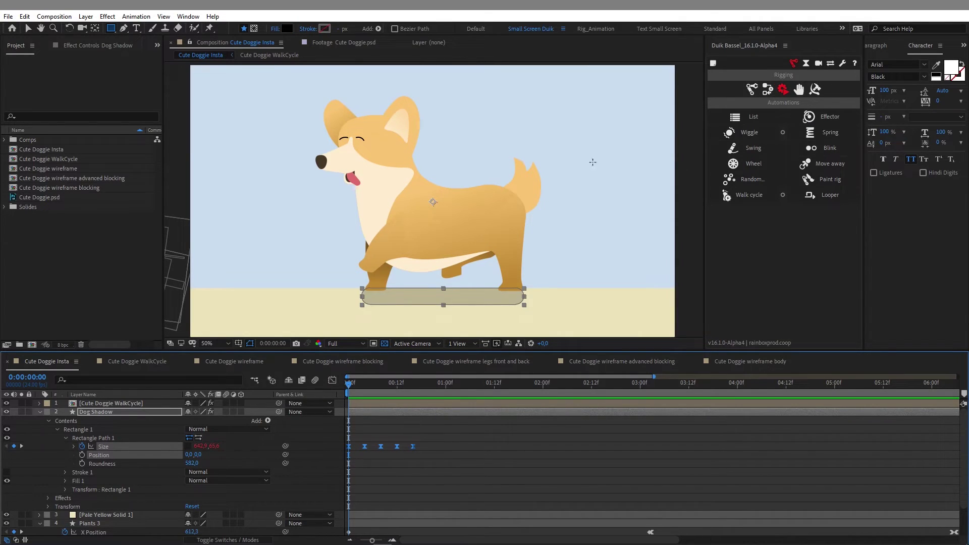
{"action": "left_click", "coordinate": [795, 68]}
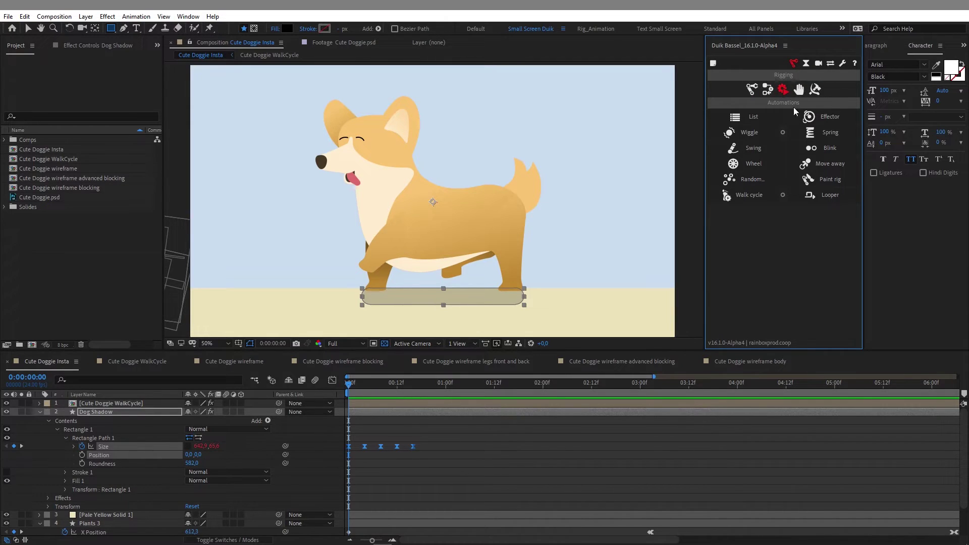
Apply a Duik Looper to the selected Size keyframes and inspect its expression
{"action": "left_click", "coordinate": [801, 201]}
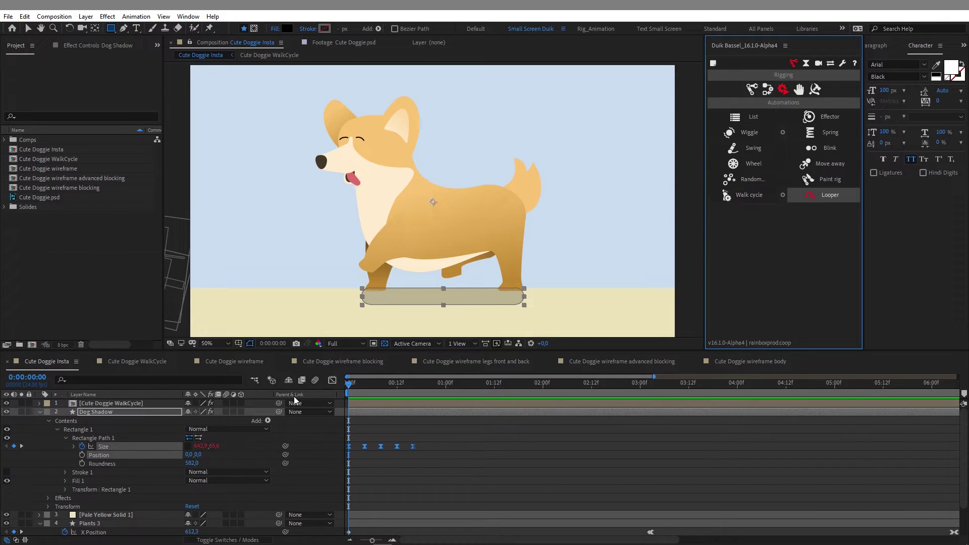
{"action": "left_click", "coordinate": [74, 446]}
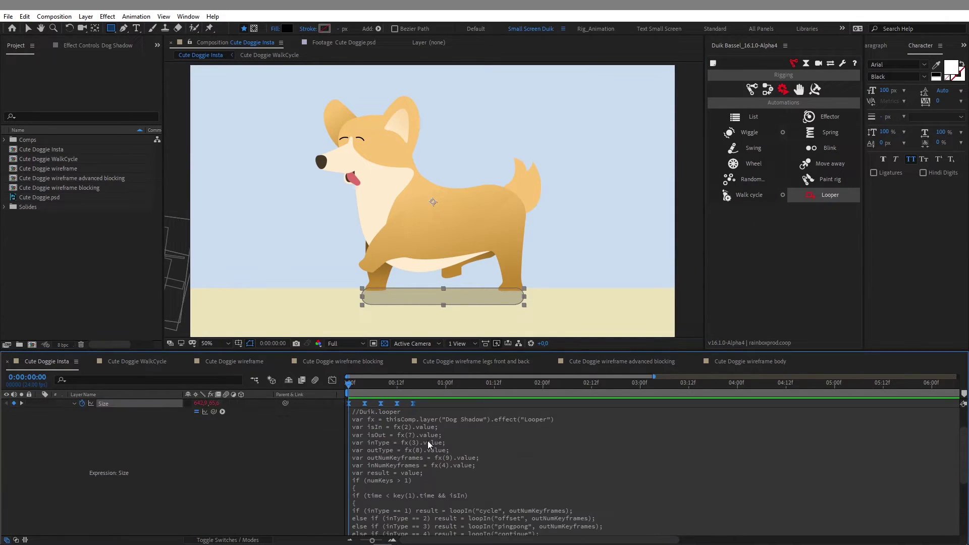
{"action": "left_click", "coordinate": [74, 404]}
{"action": "left_click", "coordinate": [419, 426]}
Open Dog Shadow's Looper effect controls with In deactivated and preview the looping shadow
{"action": "left_click", "coordinate": [103, 47]}
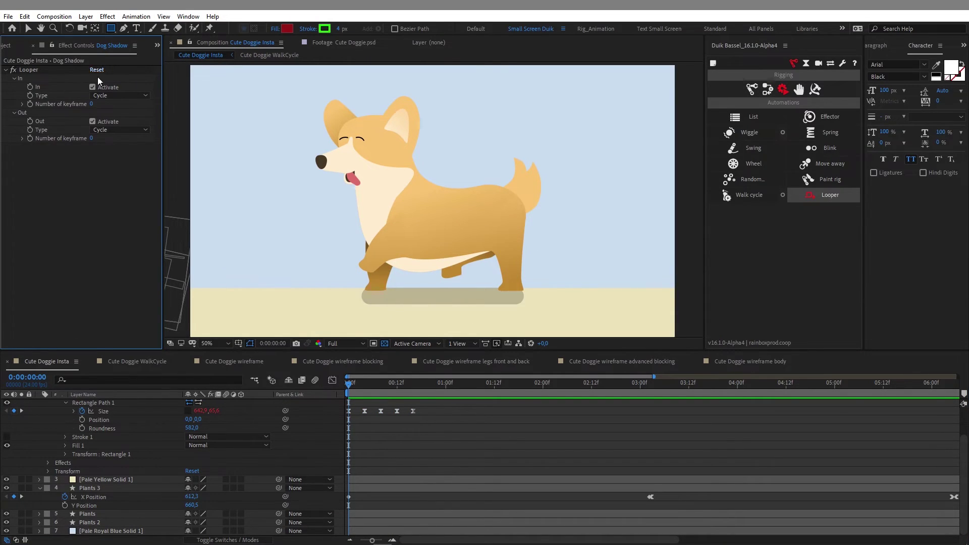
{"action": "left_click", "coordinate": [32, 72]}
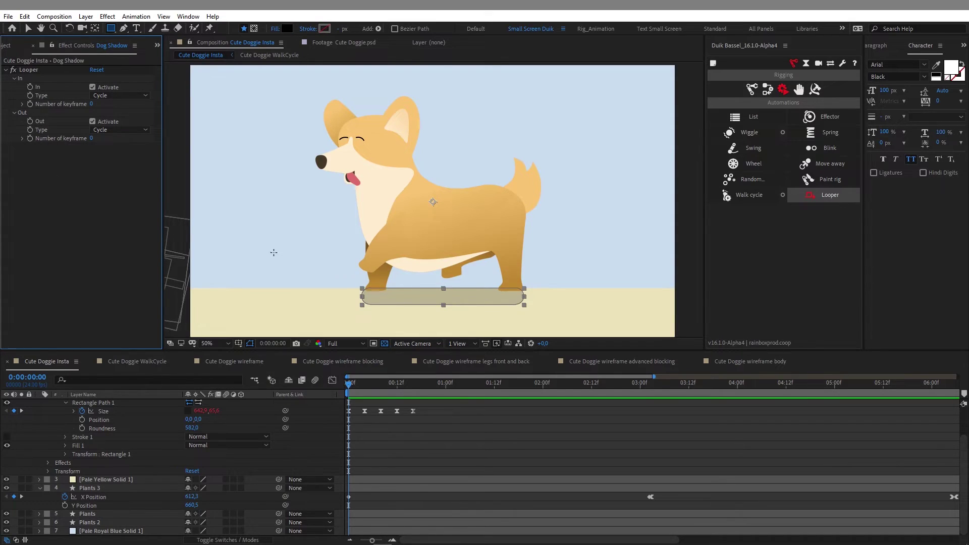
{"action": "left_click", "coordinate": [334, 437]}
{"action": "key", "text": "space"}
{"action": "key", "text": "space"}
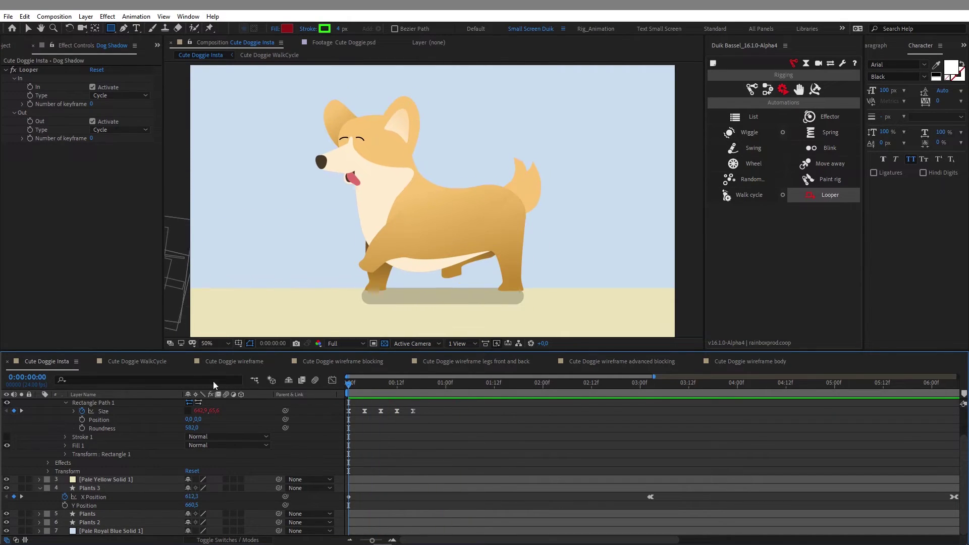
{"action": "key", "text": "ctrl+z"}
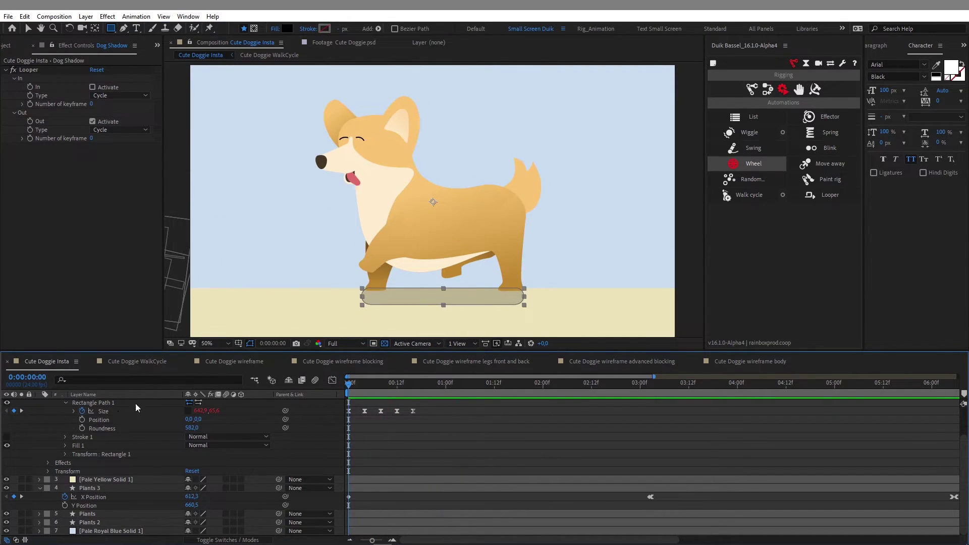
{"action": "key", "text": "h"}
{"action": "scroll", "coordinate": [354, 445], "scroll_direction": "up", "scroll_amount": 1}
Delete the Looper expression from Size and remove the Looper effect from Dog Shadow
{"action": "scroll", "coordinate": [349, 418], "scroll_direction": "up", "scroll_amount": 1}
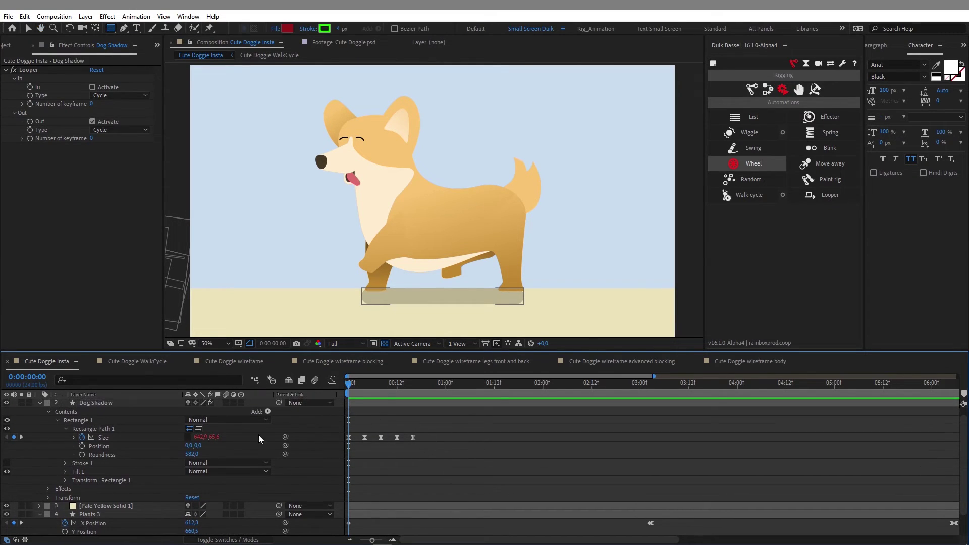
{"action": "left_click", "coordinate": [72, 438]}
{"action": "key", "text": "ctrl+a"}
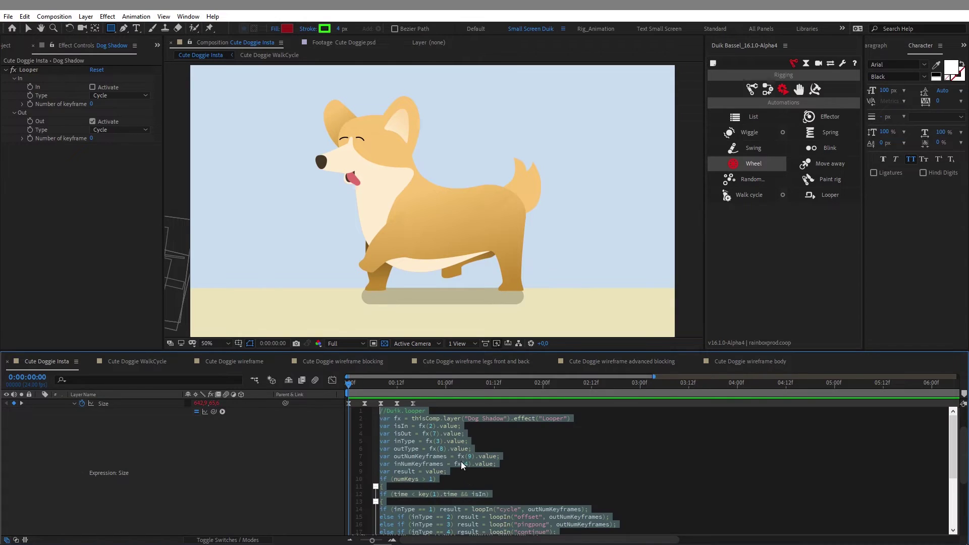
{"action": "key", "text": "BackSpace"}
{"action": "left_click", "coordinate": [292, 482]}
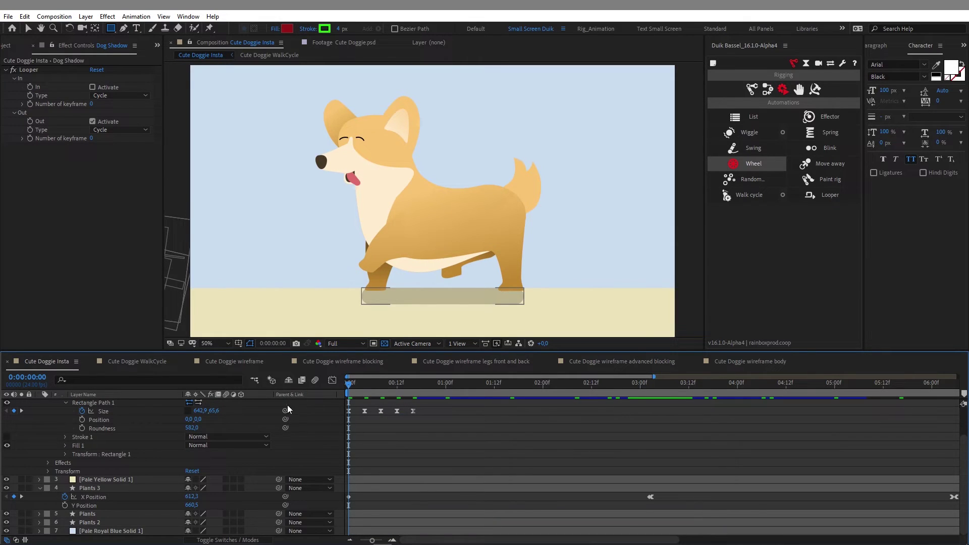
{"action": "left_click_drag", "start_coordinate": [356, 379], "coordinate": [335, 429]}
{"action": "scroll", "coordinate": [352, 444], "scroll_direction": "up", "scroll_amount": 2}
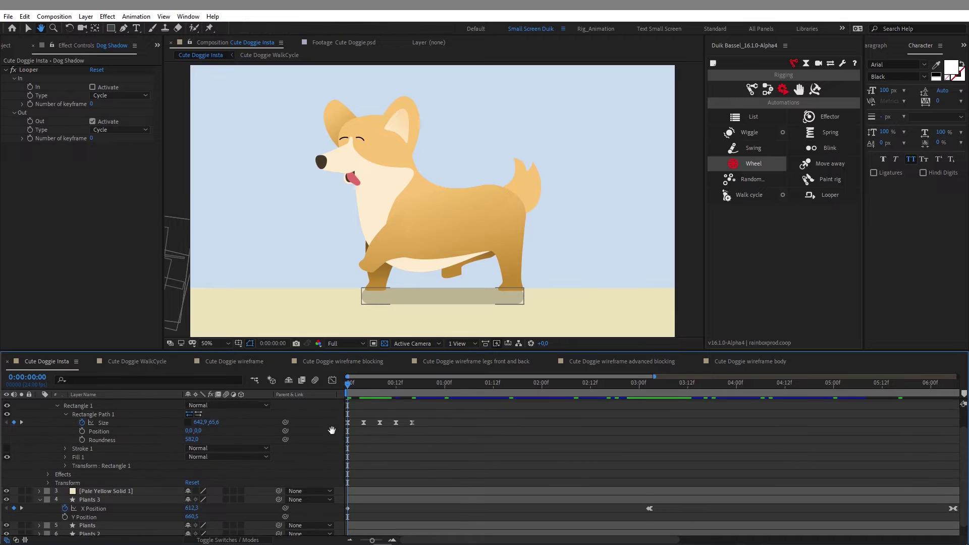
{"action": "left_click", "coordinate": [35, 79]}
{"action": "key", "text": "Delete"}
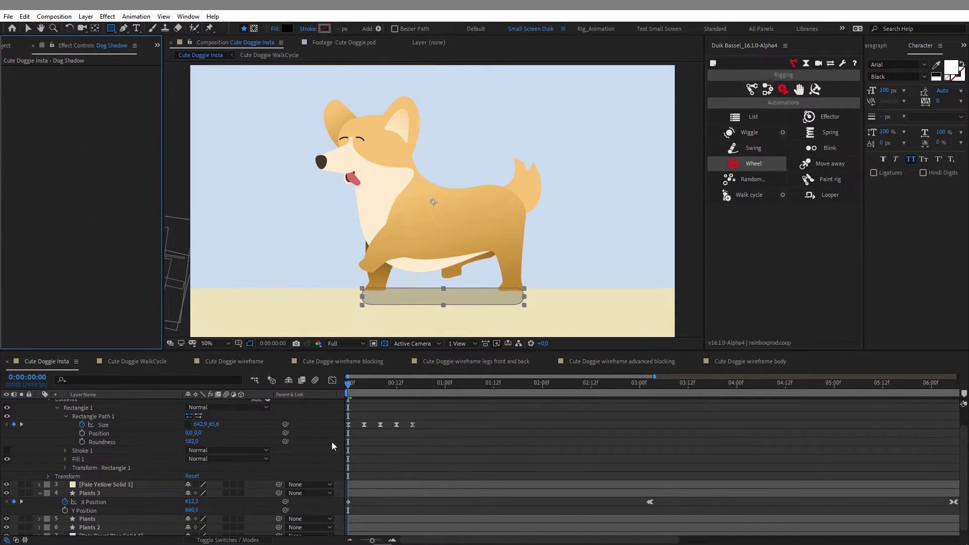
Add an expression to Size and insert loopOut(type = "cycle", numKeyframes = 0)
{"action": "left_click", "coordinate": [103, 425]}
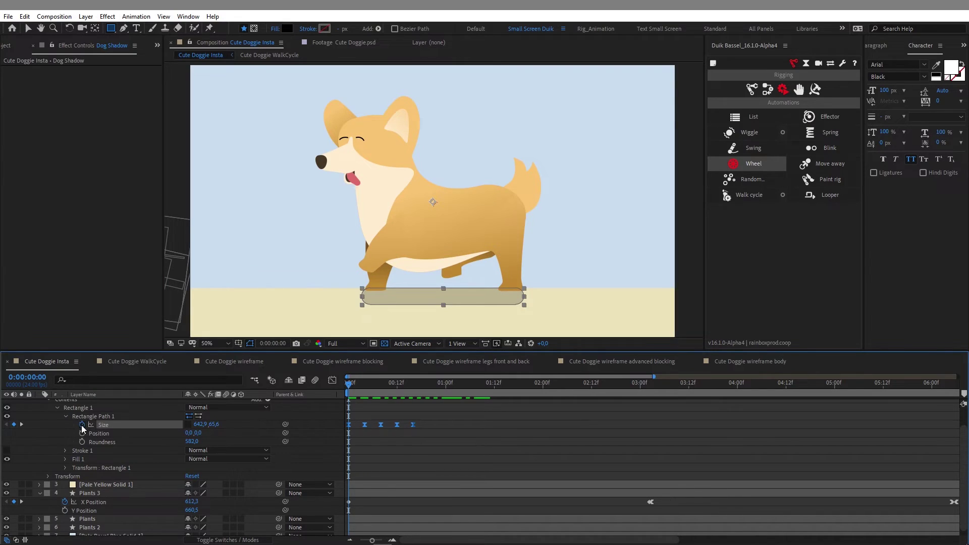
{"action": "left_click", "coordinate": [82, 427], "text": "alt"}
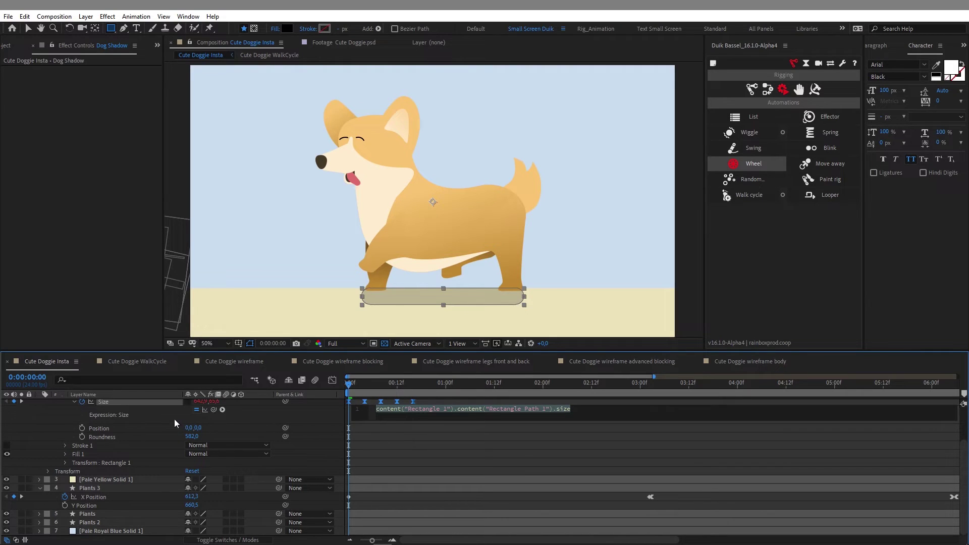
{"action": "scroll", "coordinate": [398, 435], "scroll_direction": "up", "scroll_amount": 1}
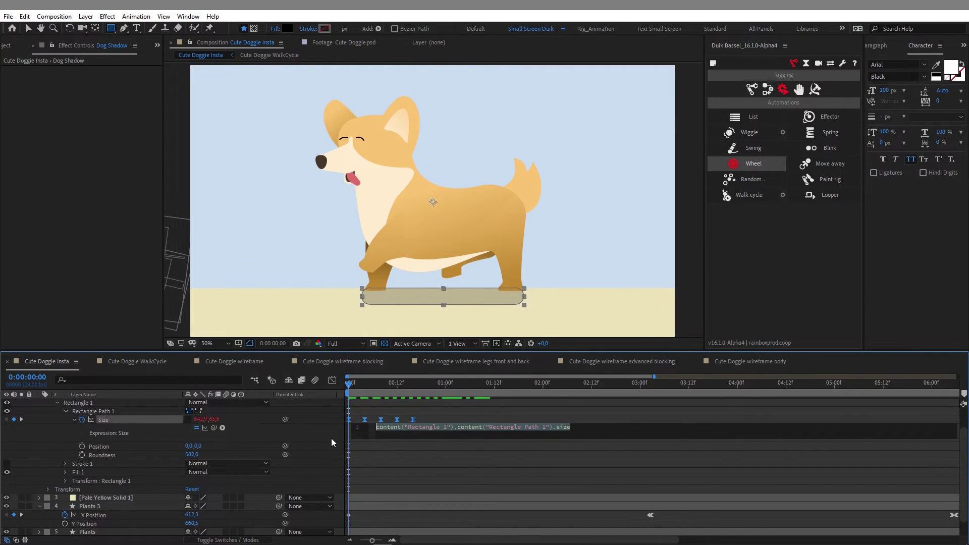
{"action": "left_click", "coordinate": [223, 428]}
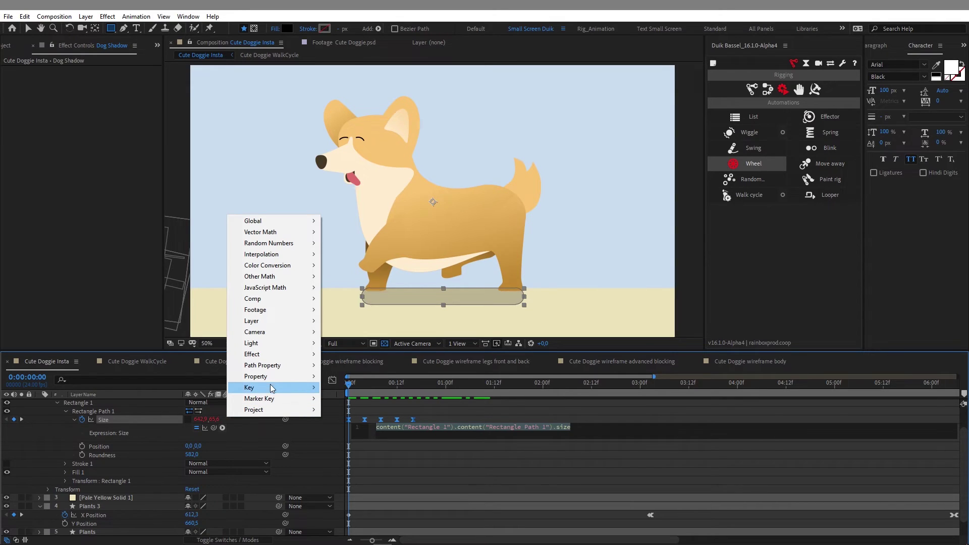
{"action": "mouse_move", "coordinate": [277, 375]}
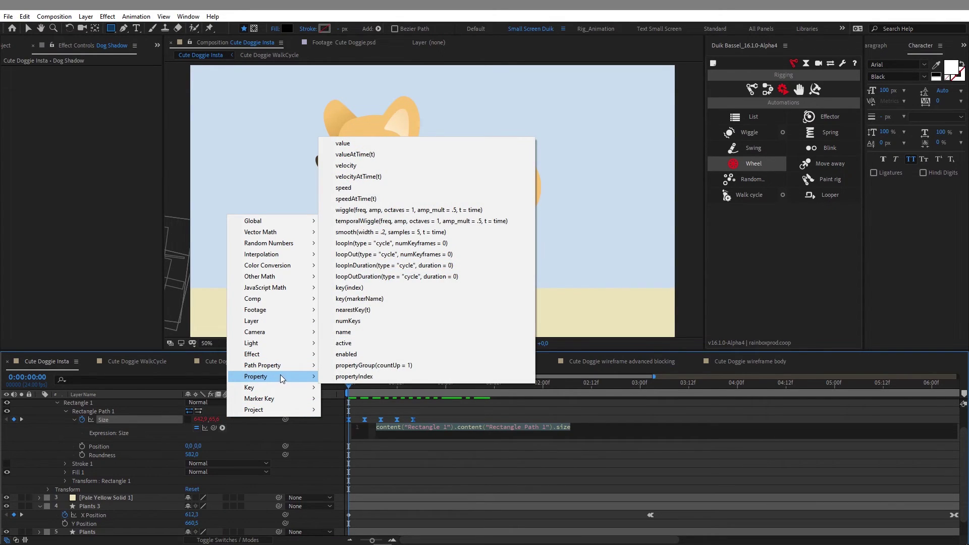
{"action": "left_click", "coordinate": [361, 258]}
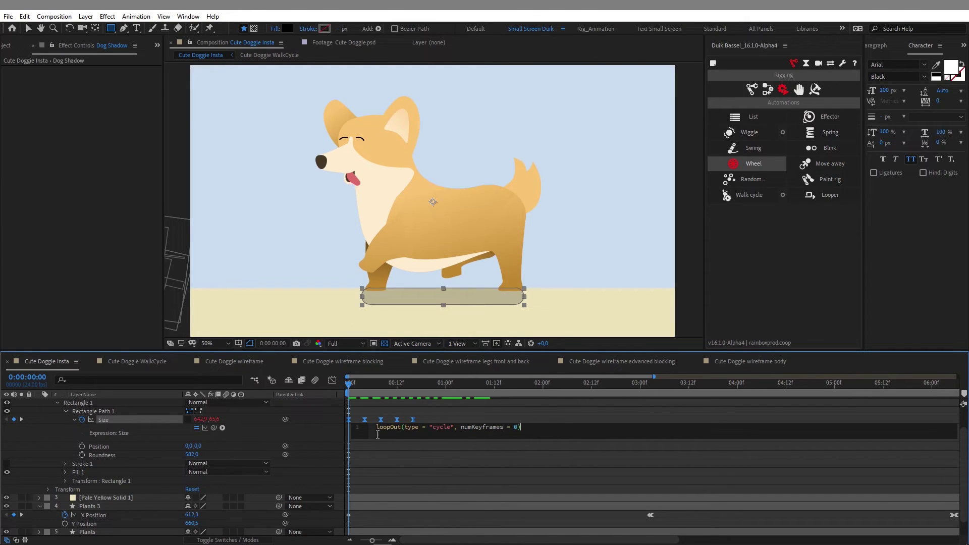
Commit the loopOut cycle expression on Size and preview the shadow pulsing beneath the walking corgi
{"action": "left_click", "coordinate": [484, 468]}
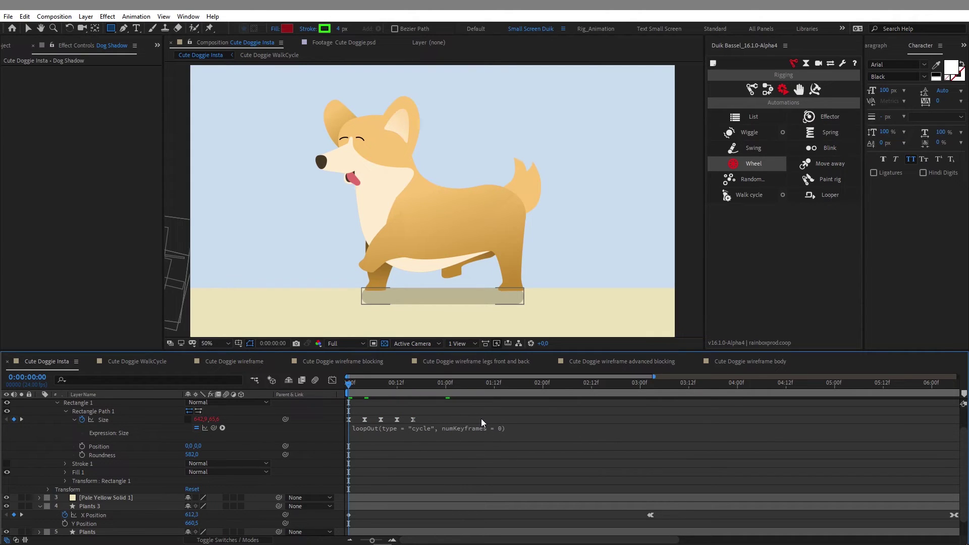
{"action": "key", "text": "space"}
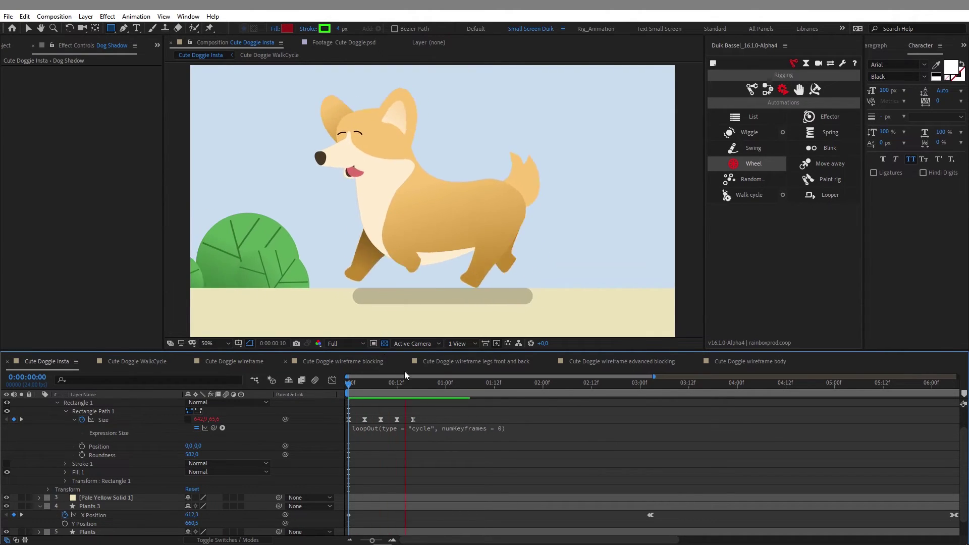